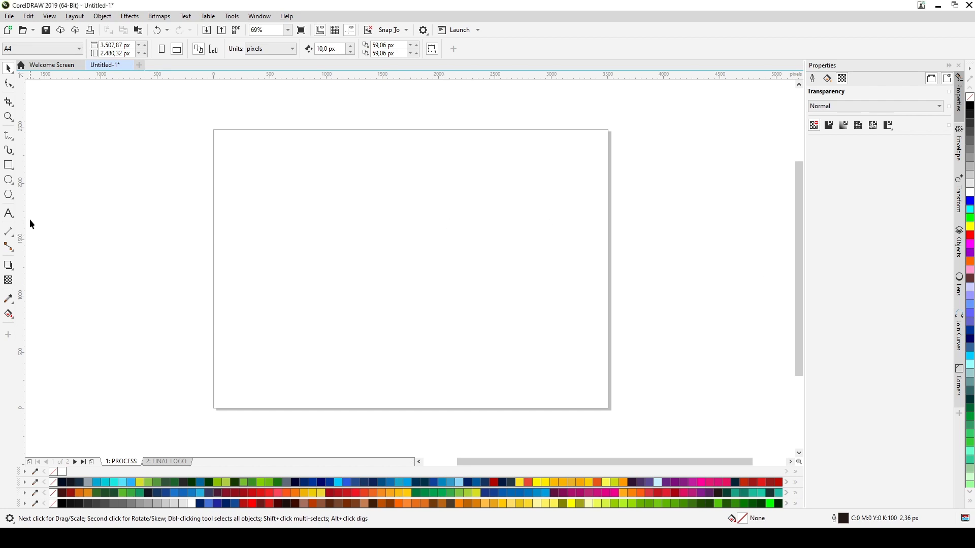
# Add the artistic text "Vintage" near the middle of the page
pyautogui.click(15, 216)
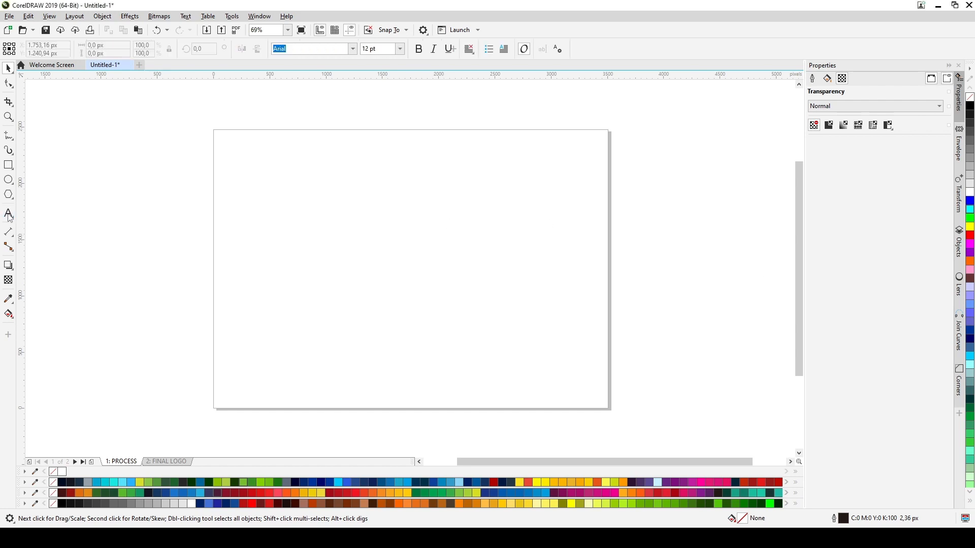
pyautogui.click(330, 231)
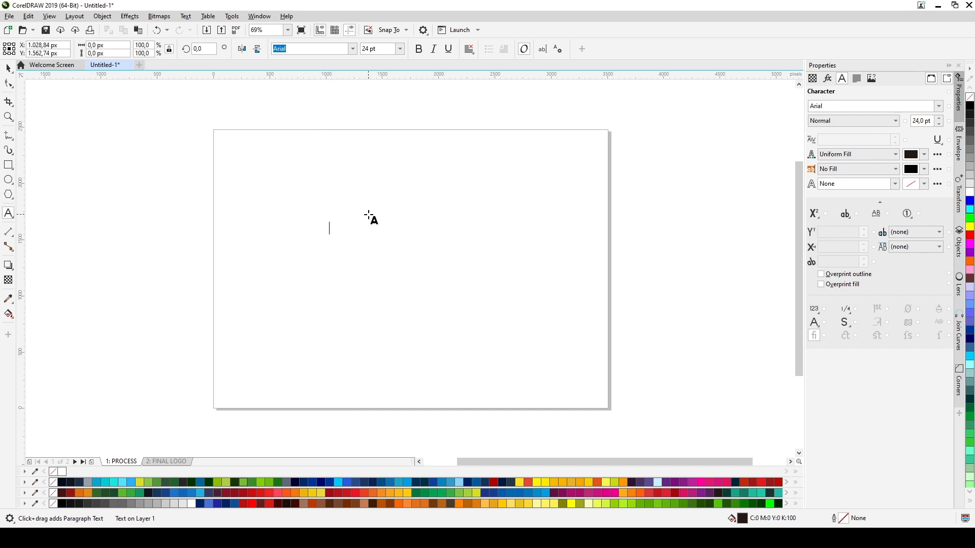
pyautogui.write('Vintage')
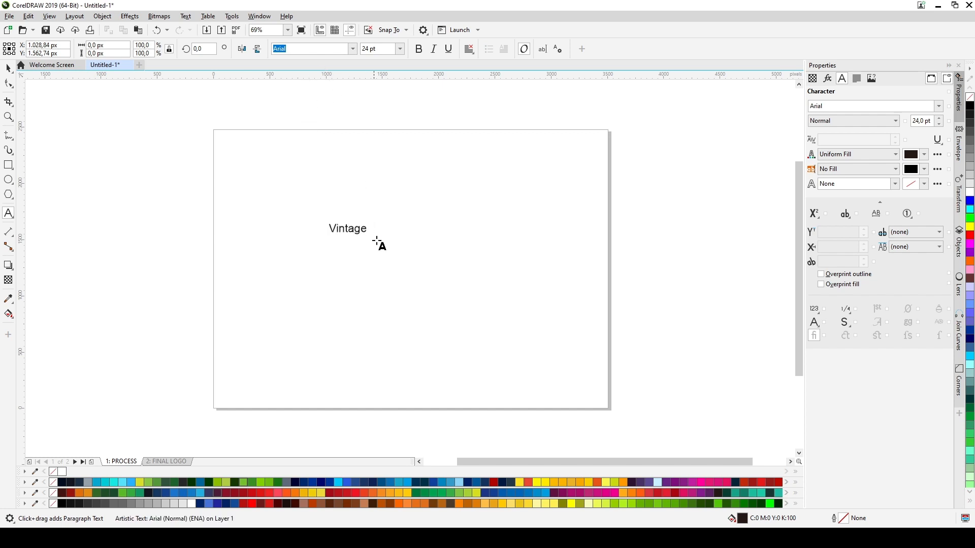
pyautogui.press('Escape')
pyautogui.click(8, 68)
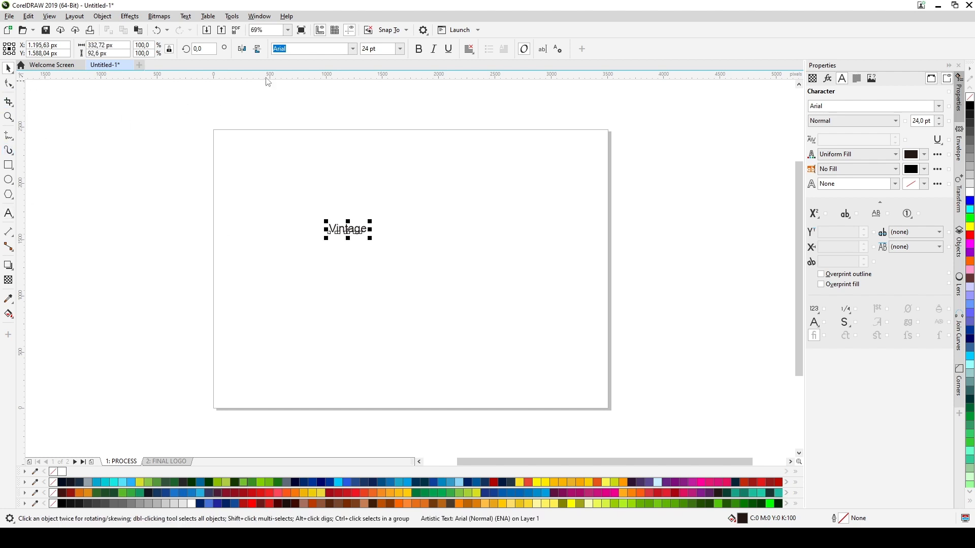
# Find the vintage-style fonts and set the Vintage text's font to Vintage Party
pyautogui.write('vinta')
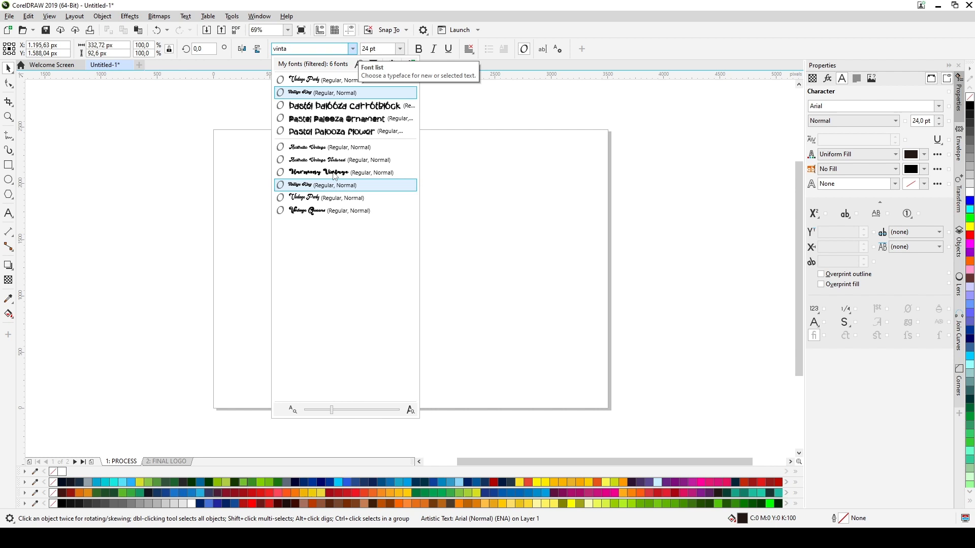
pyautogui.click(330, 184)
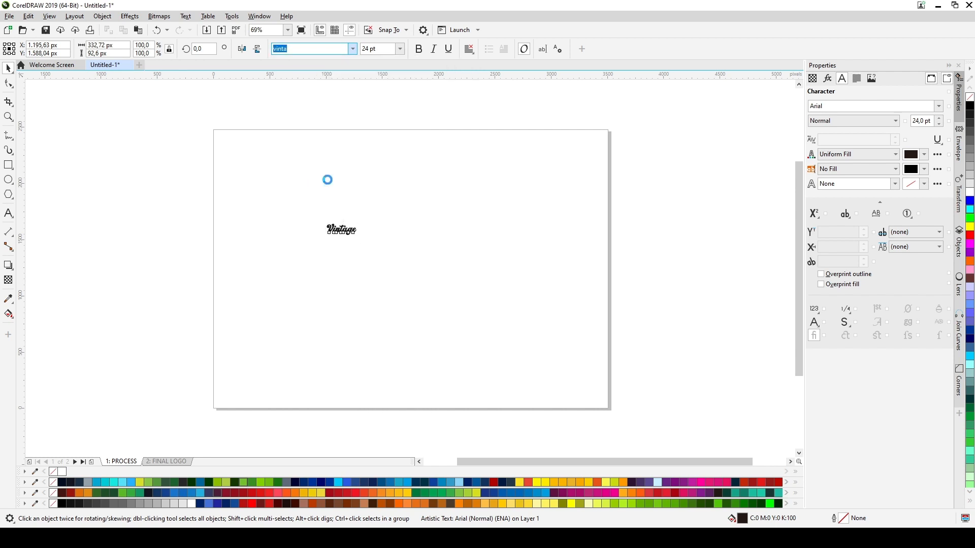
pyautogui.click(351, 49)
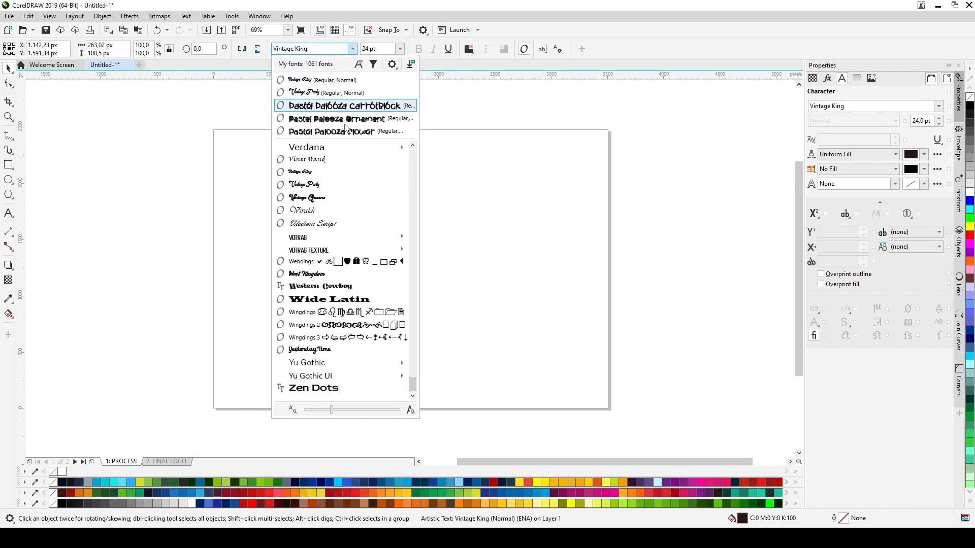
pyautogui.click(340, 183)
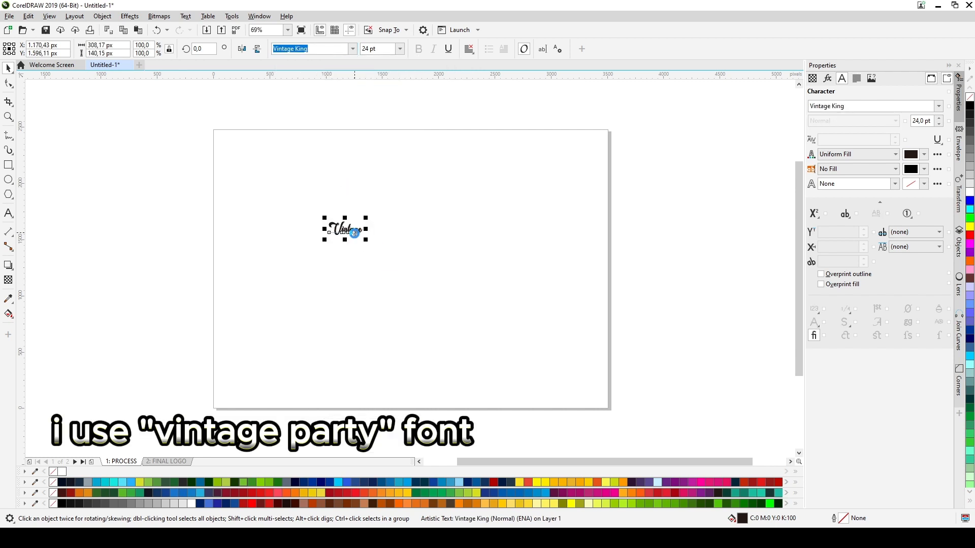
# Duplicate the Vintage text below itself, change the copy to "Style" and move it under the right half of Vintage
pyautogui.scroll(5, 351, 236)
pyautogui.scroll(3, 360, 234)
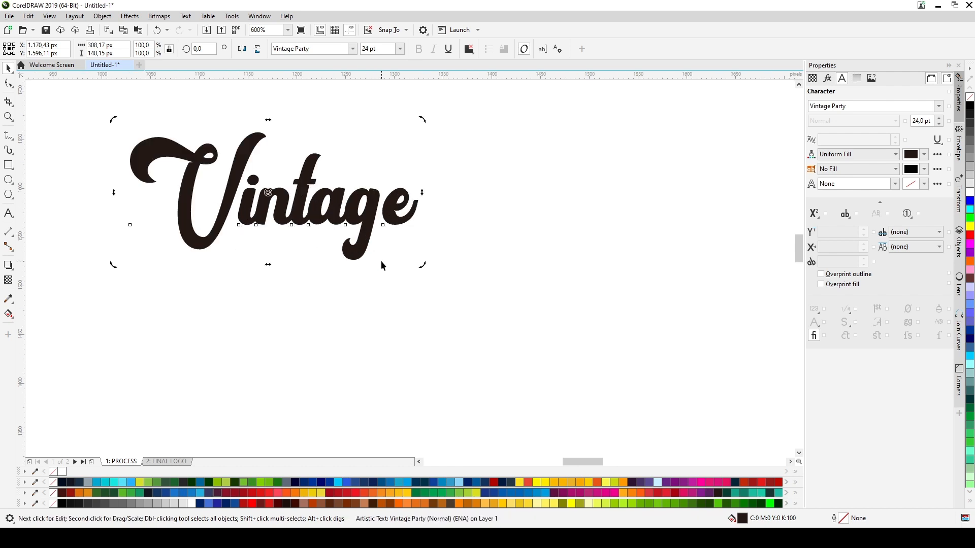
pyautogui.moveTo(365, 240); pyautogui.dragTo(365, 352)
pyautogui.rightClick(365, 352)
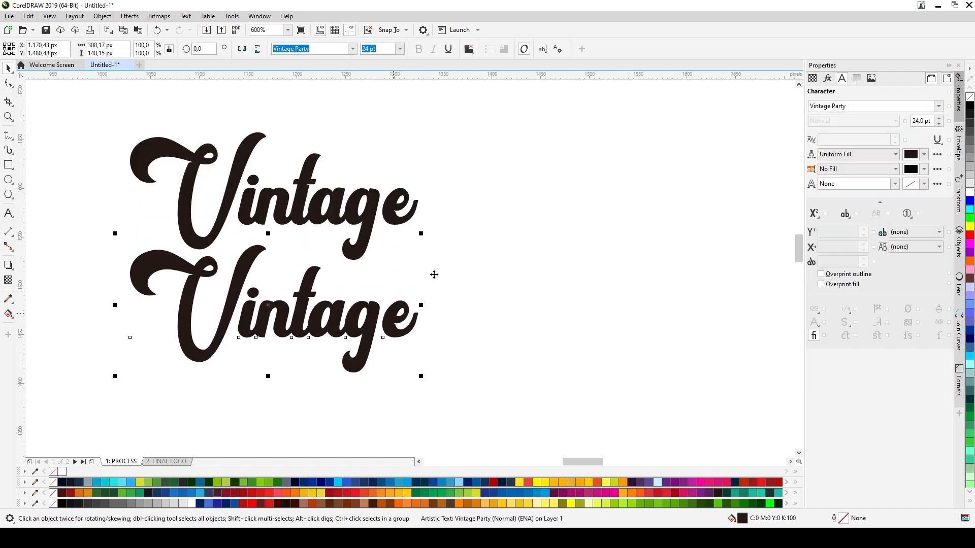
pyautogui.scroll(-1, 483, 236)
pyautogui.scroll(1, 317, 238)
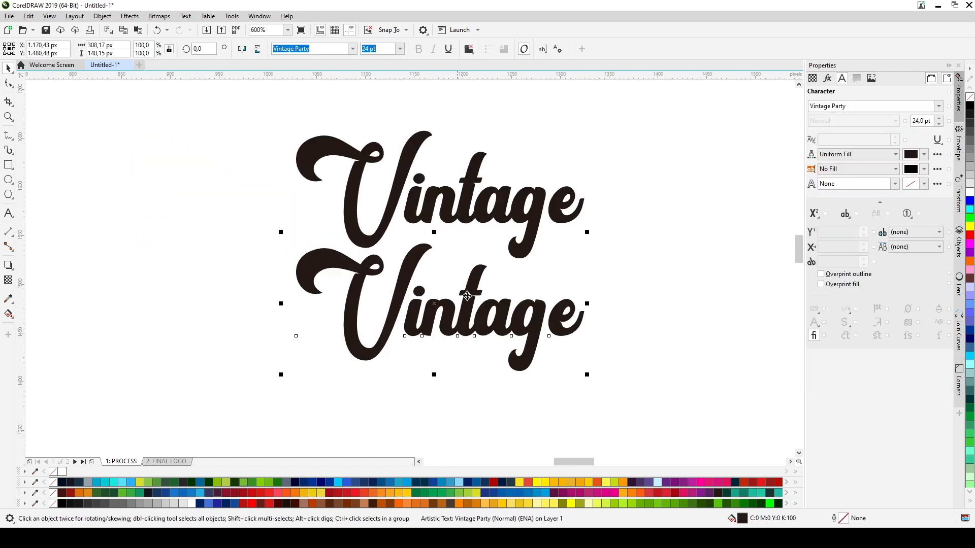
pyautogui.doubleClick(497, 319)
pyautogui.write('Style')
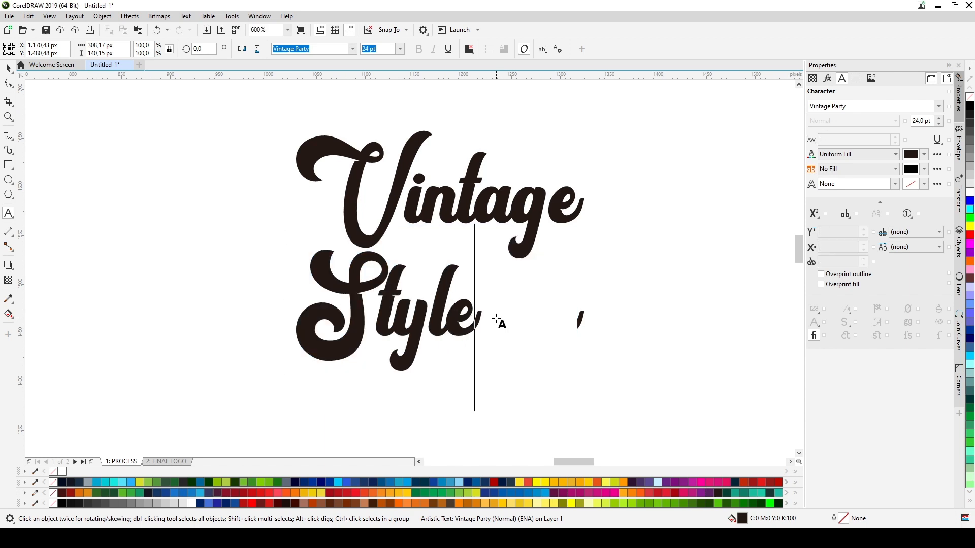
pyautogui.press('Escape')
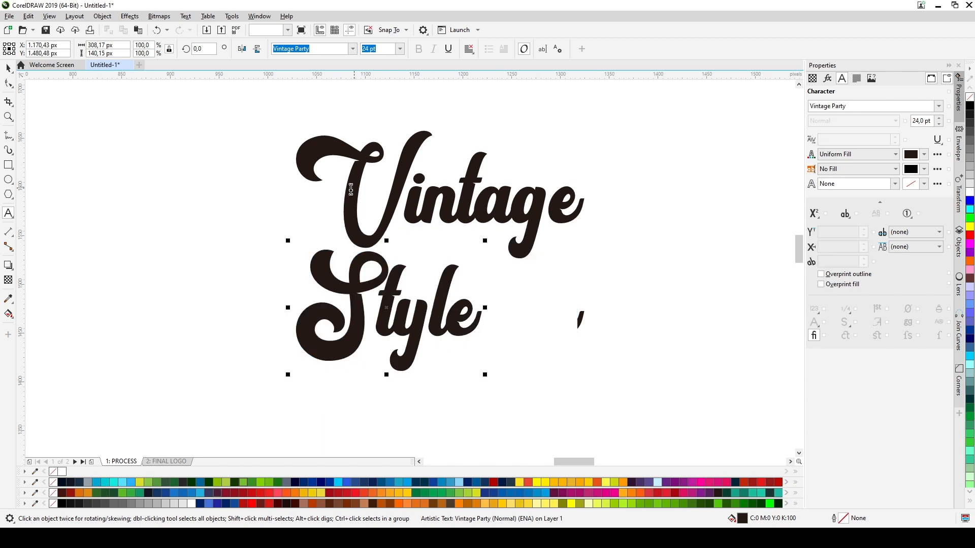
pyautogui.click(8, 68)
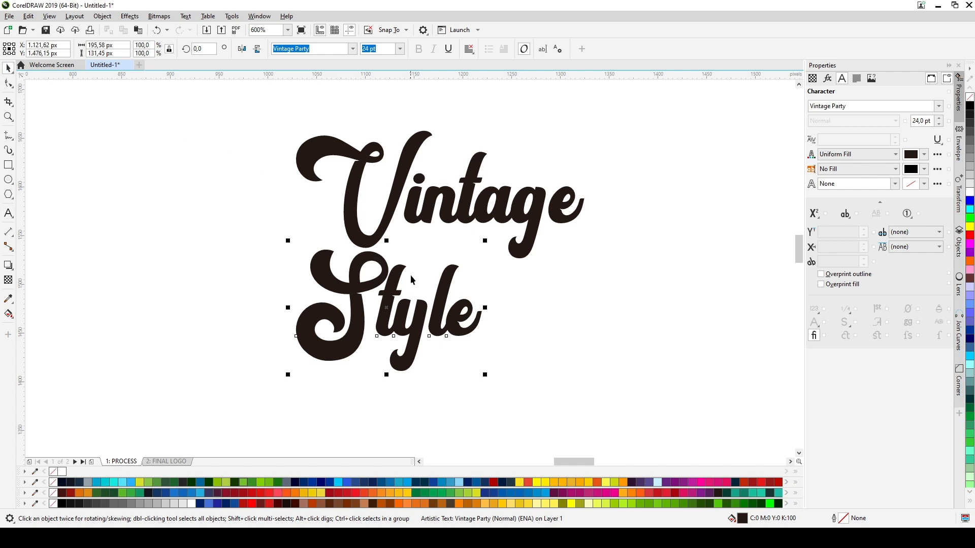
pyautogui.moveTo(437, 295); pyautogui.dragTo(527, 328)
# Replace the t in Vintage with the alternate glyph that has a long crossbar sweeping over the a and g
pyautogui.press('F8')
pyautogui.click(467, 249)
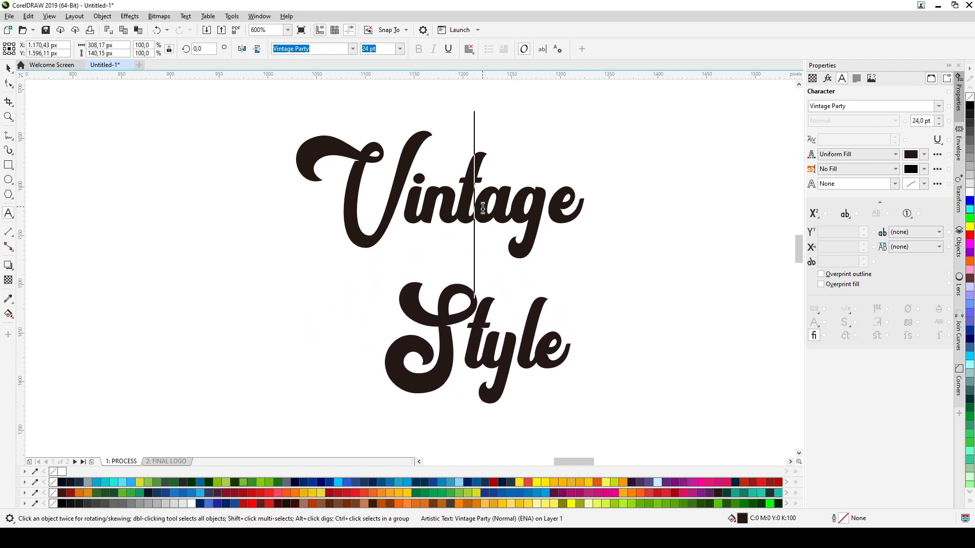
pyautogui.click(466, 280)
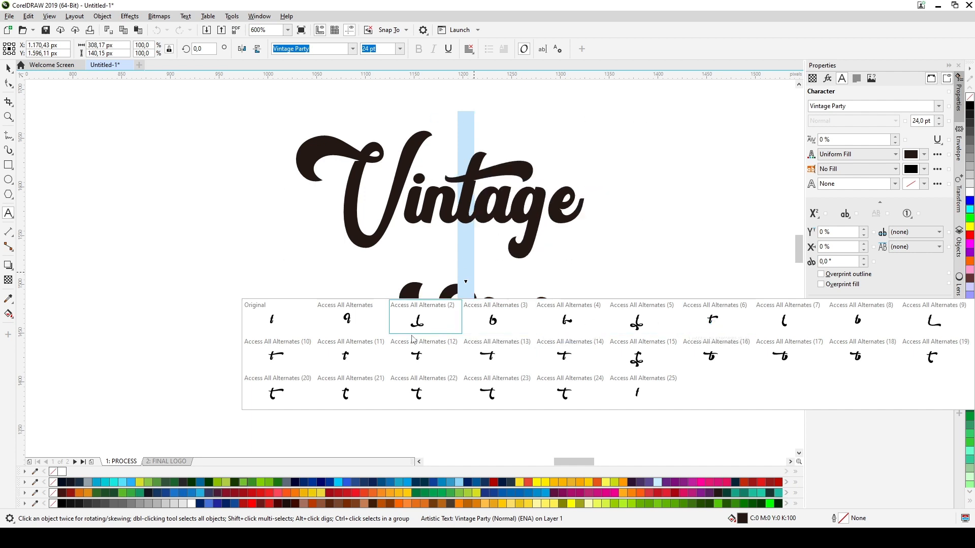
pyautogui.click(712, 318)
# Move the word Style up so that it sits tightly beneath Vintage
pyautogui.click(548, 233)
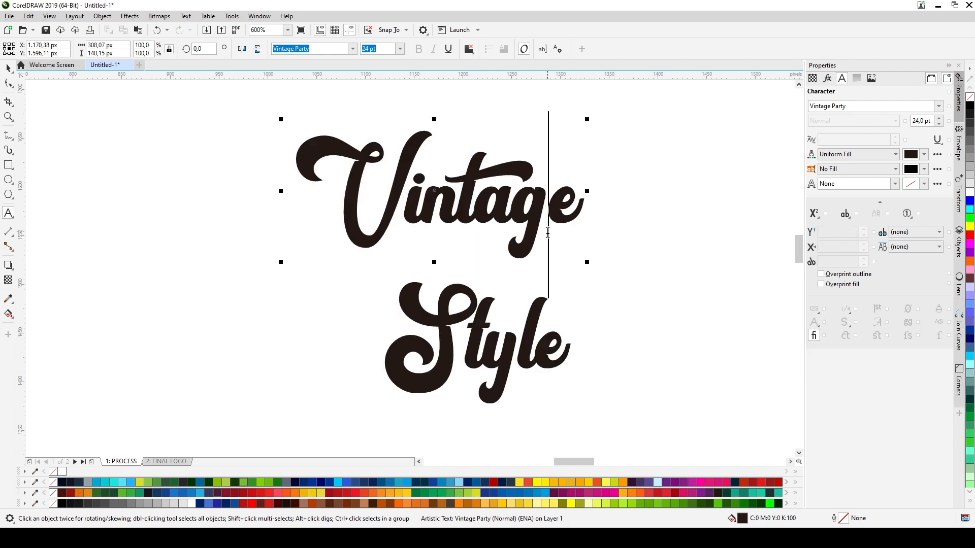
pyautogui.hotkey('shift', 'Right')
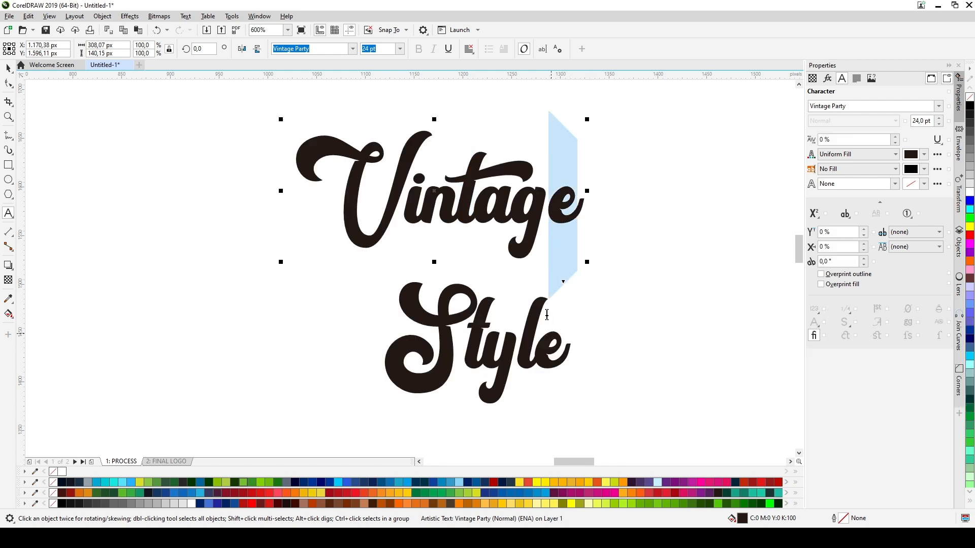
pyautogui.click(10, 69)
pyautogui.moveTo(476, 321); pyautogui.dragTo(480, 267)
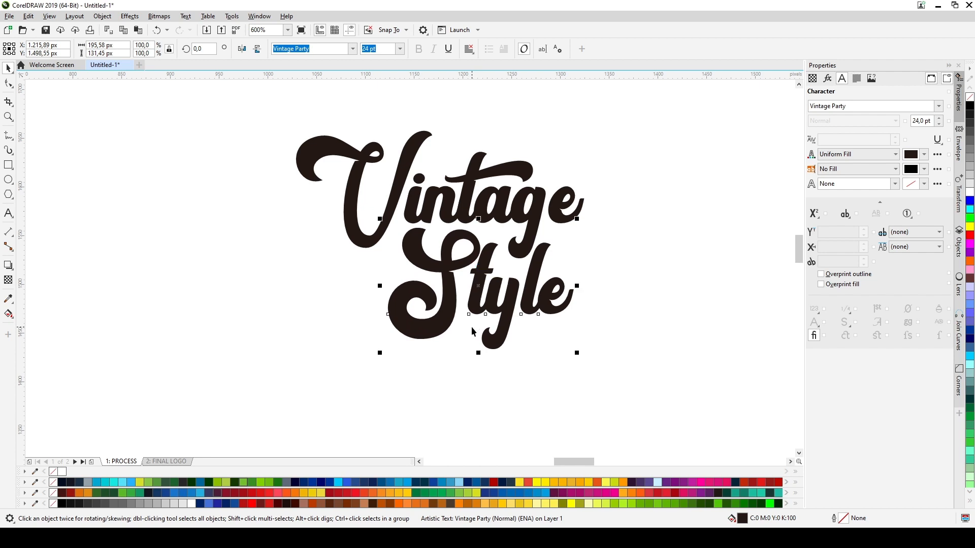
# Shift the S of Style horizontally by -8 %, then nudge the whole word slightly to the right
pyautogui.press('F10')
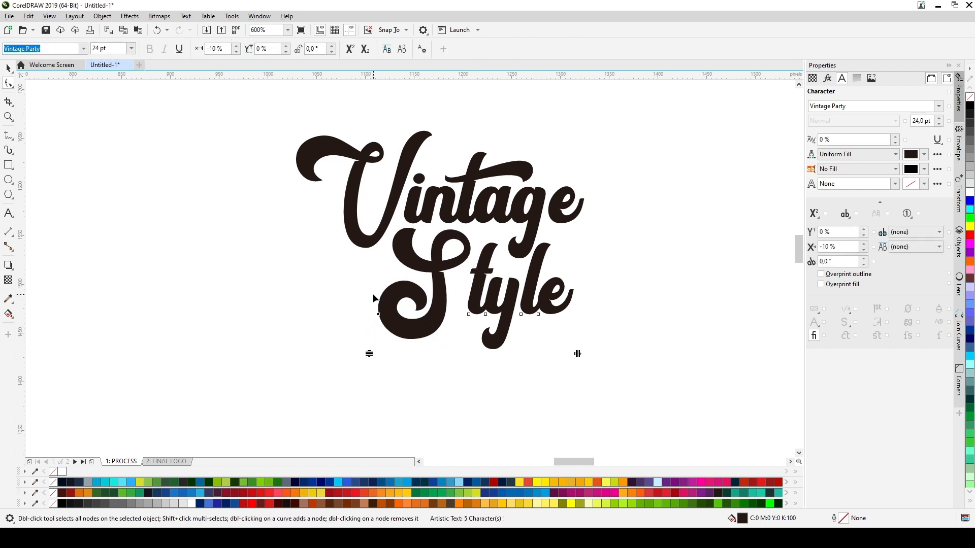
pyautogui.moveTo(378, 314); pyautogui.dragTo(384, 316)
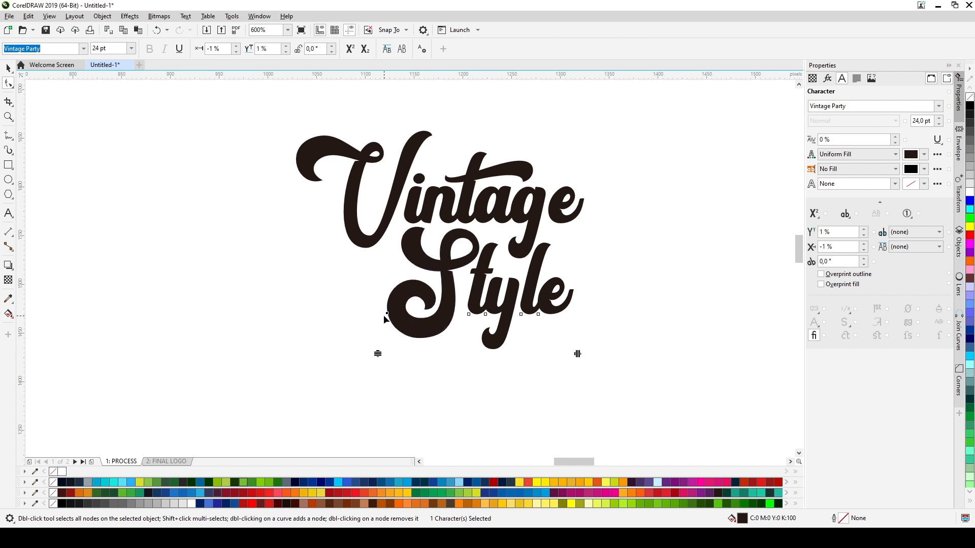
pyautogui.hotkey('ctrl', 'z')
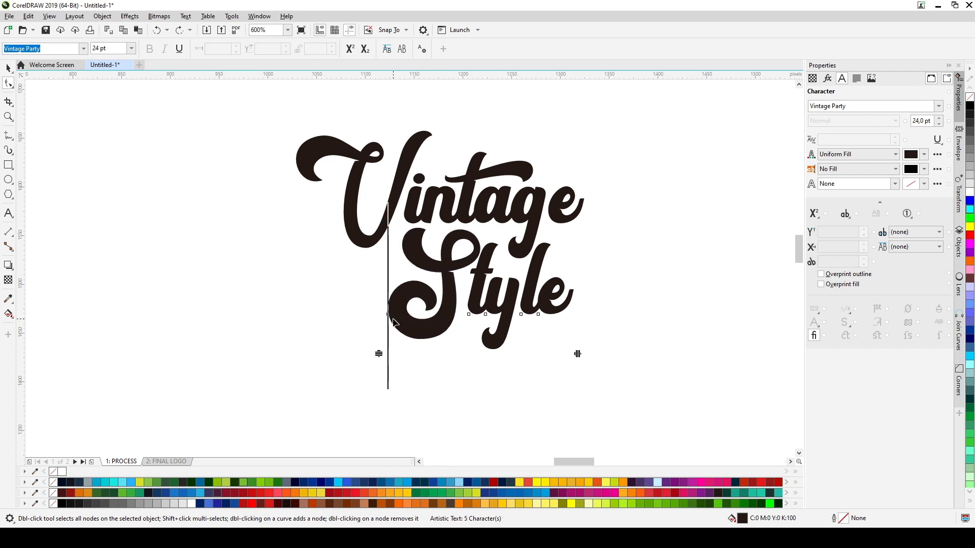
pyautogui.moveTo(387, 316); pyautogui.dragTo(381, 318)
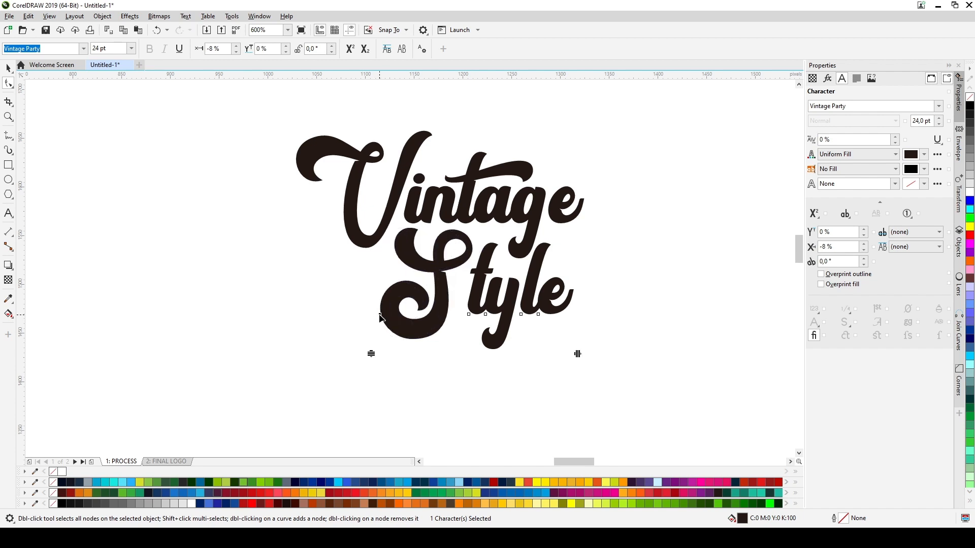
pyautogui.press('space')
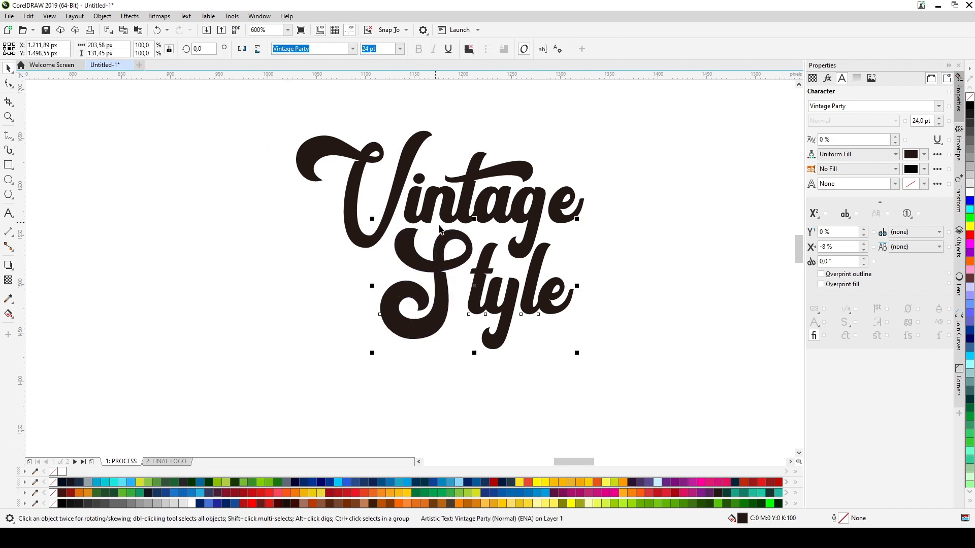
pyautogui.click(536, 287)
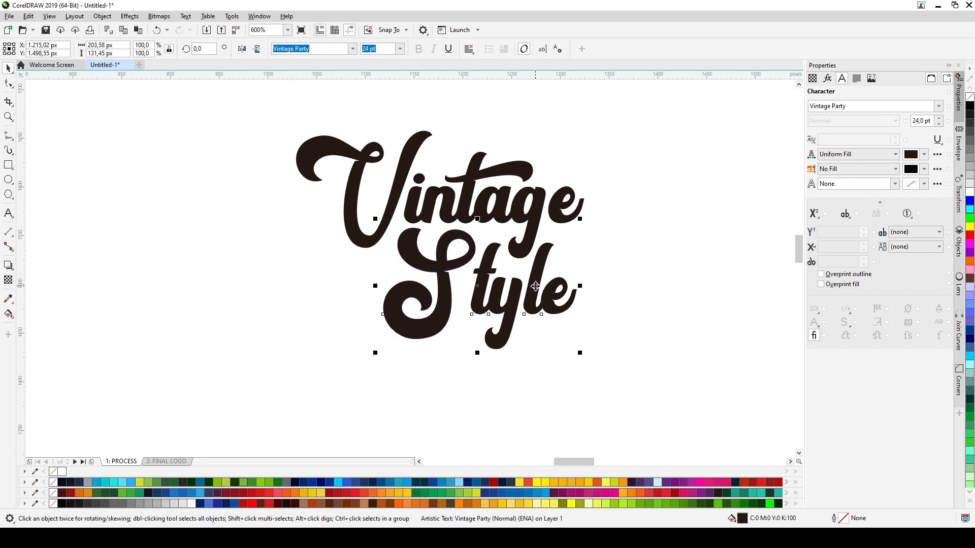
# Try several alternate glyphs on the final e of Vintage and apply Access All Alternates (7)
pyautogui.doubleClick(554, 208)
pyautogui.moveTo(556, 209); pyautogui.dragTo(577, 213)
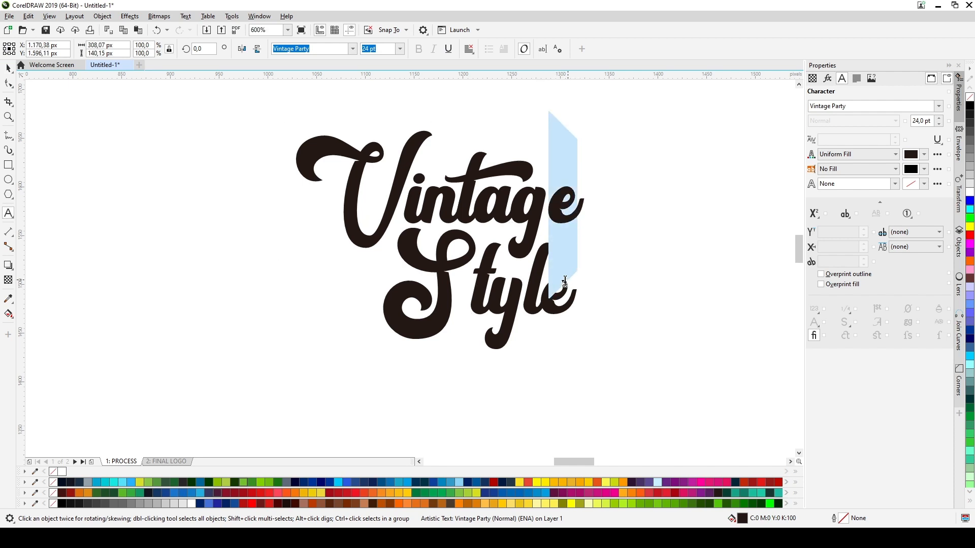
pyautogui.click(564, 282)
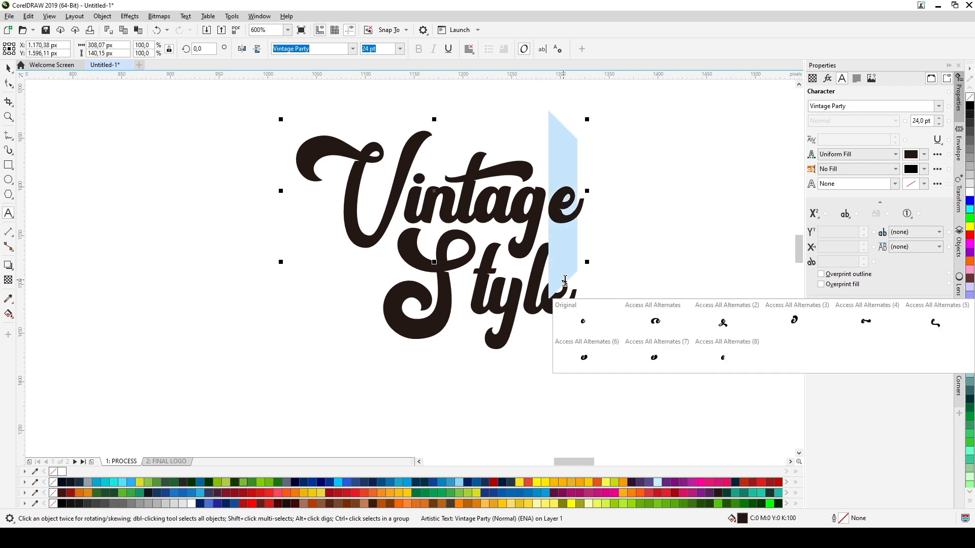
pyautogui.click(795, 324)
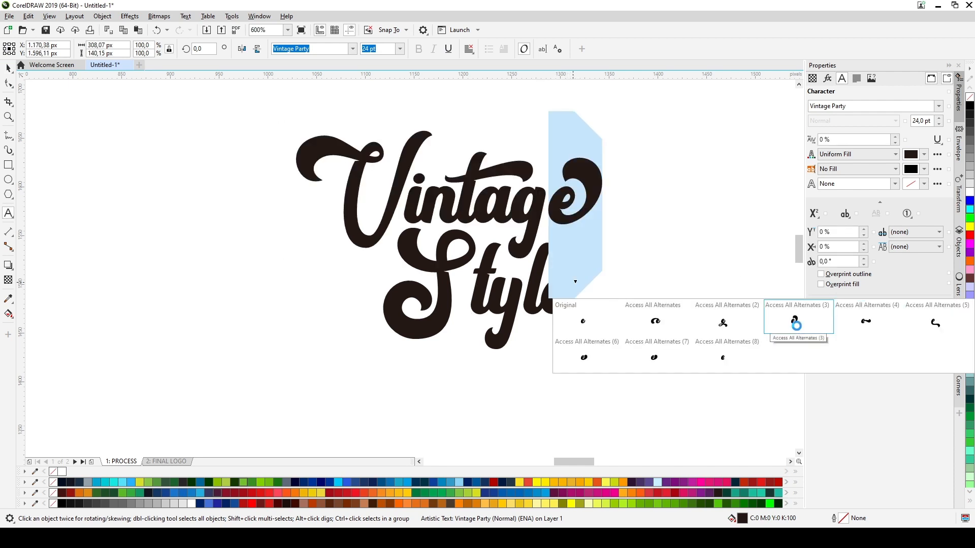
pyautogui.click(897, 333)
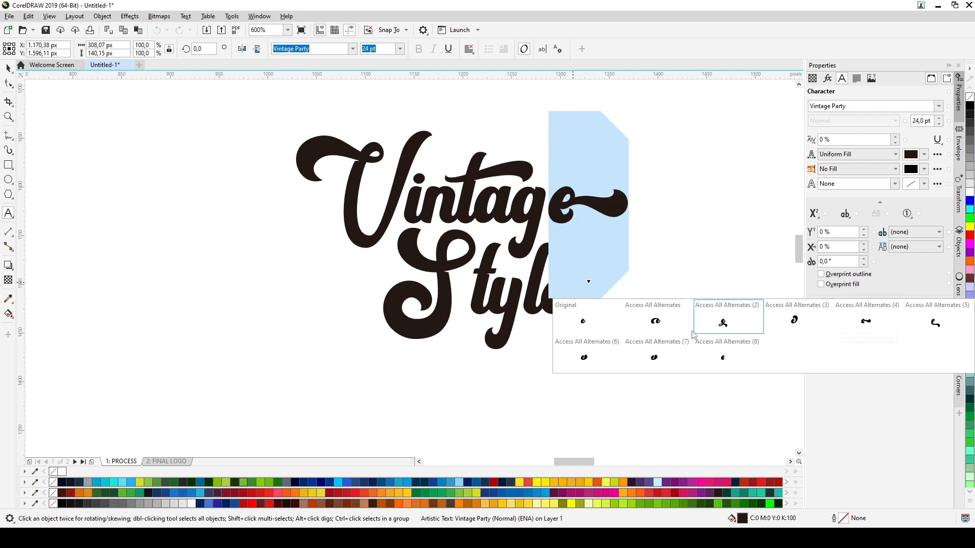
pyautogui.click(662, 351)
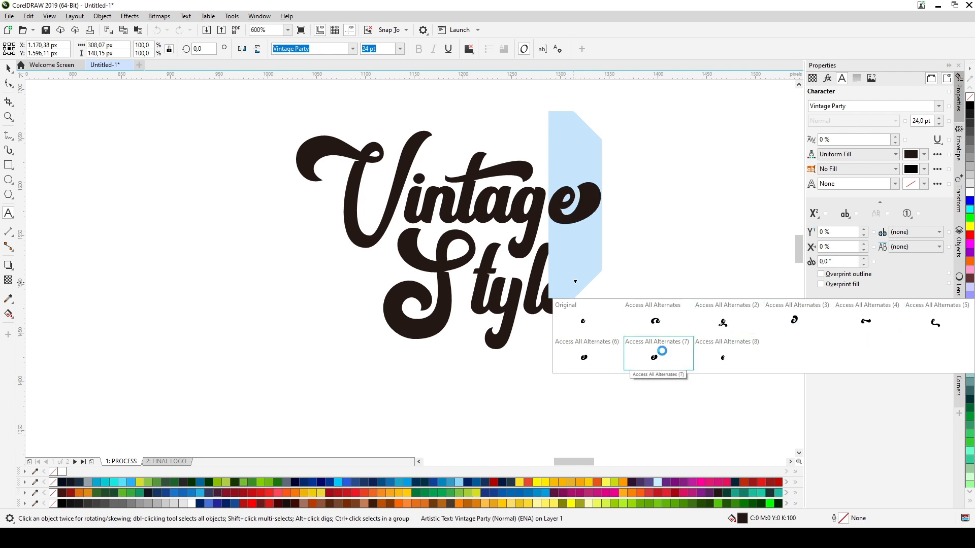
# Replace the y in Style with the looped-tail glyph Access All Alternates (9)
pyautogui.click(552, 290)
pyautogui.click(534, 310)
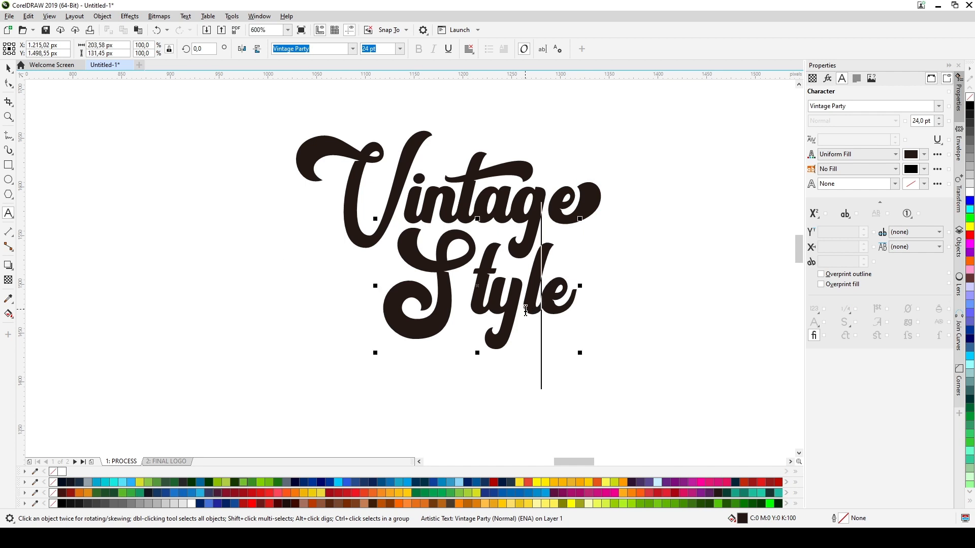
pyautogui.moveTo(526, 311); pyautogui.dragTo(487, 339)
pyautogui.click(506, 368)
pyautogui.click(506, 373)
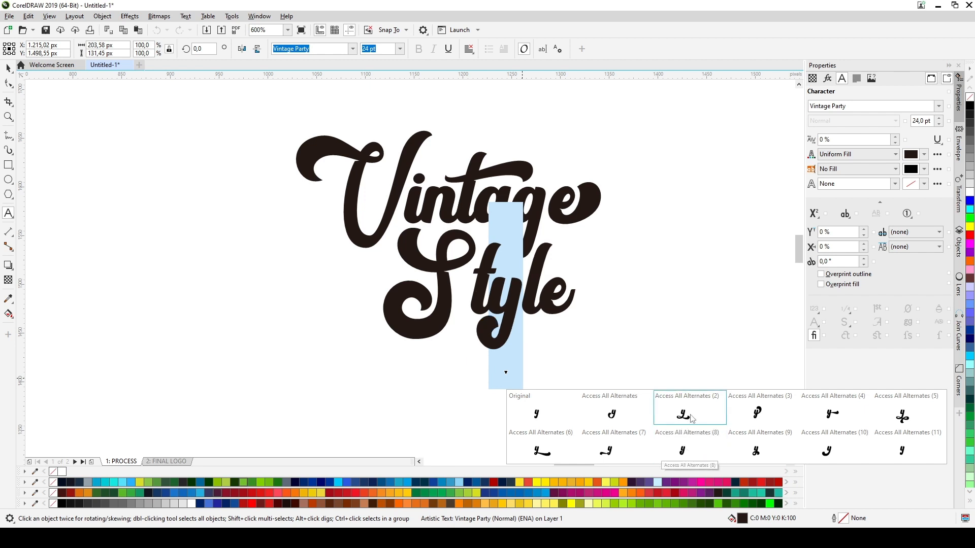
pyautogui.click(761, 445)
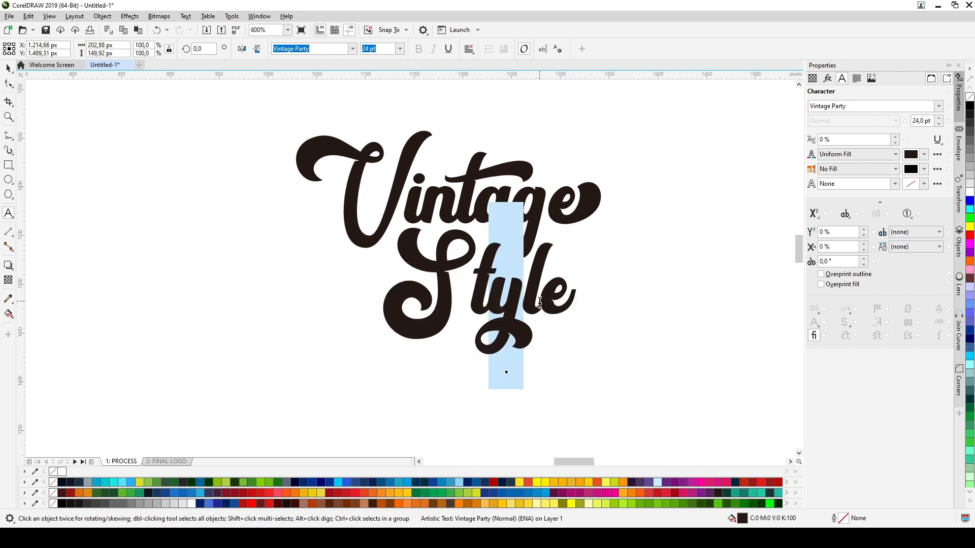
# Examine the alternate glyphs offered for the l in Style
pyautogui.hotkey('shift', 'Left')
pyautogui.click(532, 374)
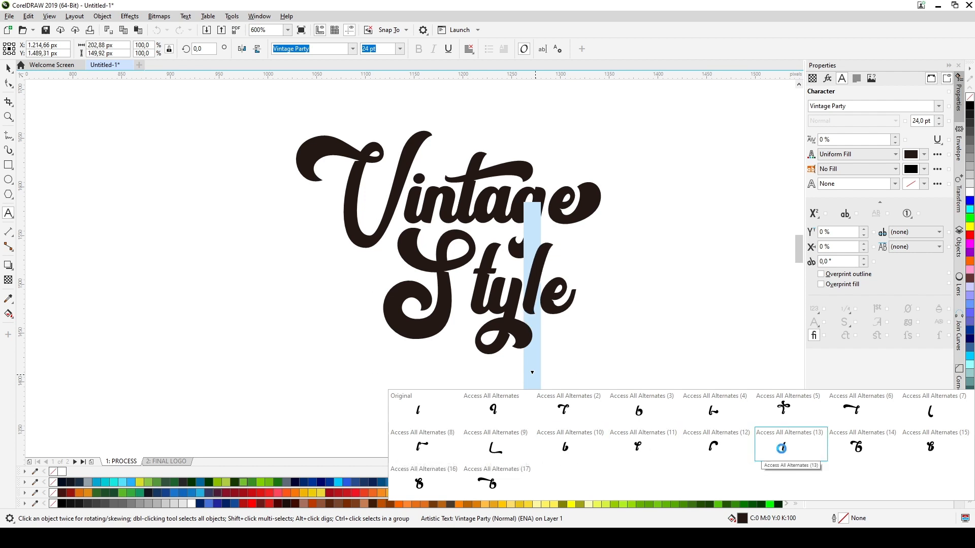
pyautogui.click(504, 332)
# Replace the final e in Style with the rounded swash alternate glyph that matches the end of Vintage
pyautogui.moveTo(543, 306); pyautogui.dragTo(562, 299)
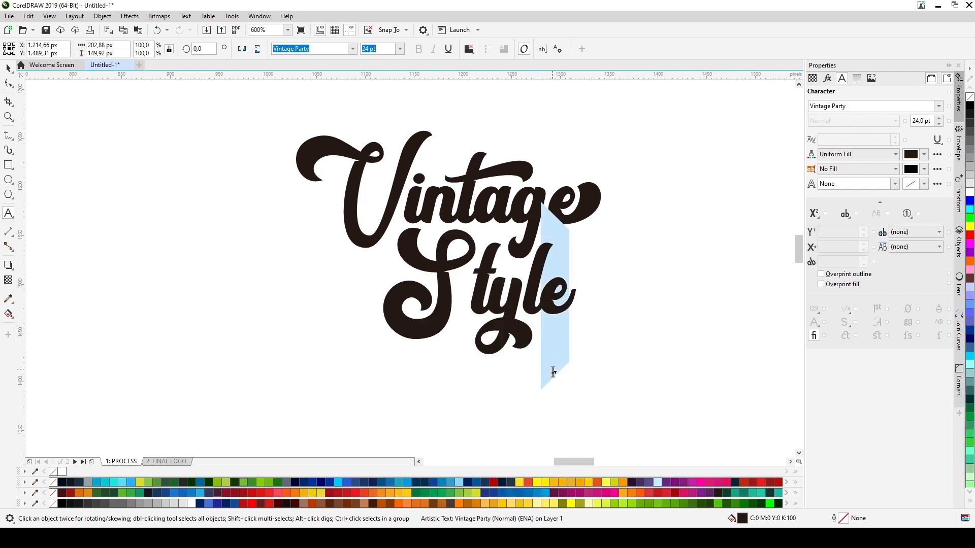
pyautogui.click(554, 374)
pyautogui.click(653, 437)
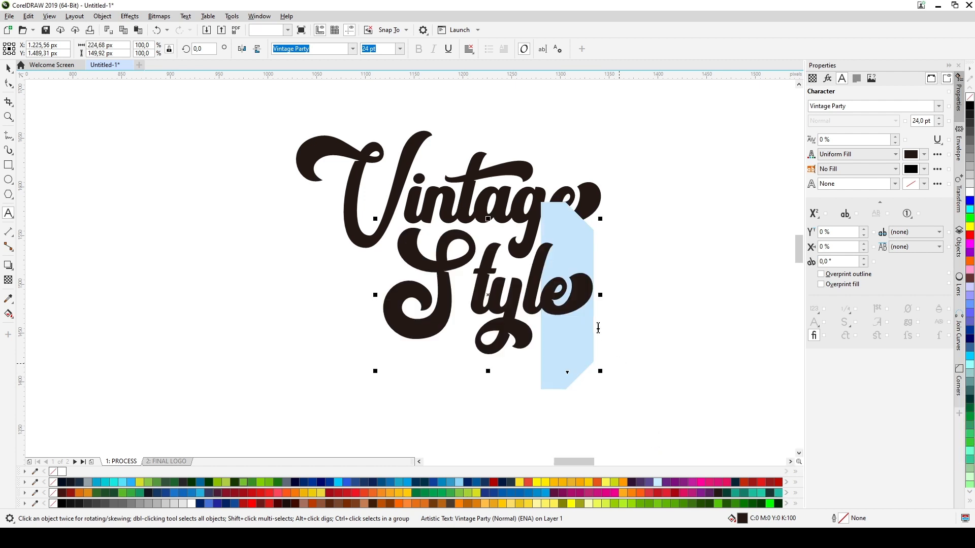
pyautogui.click(8, 67)
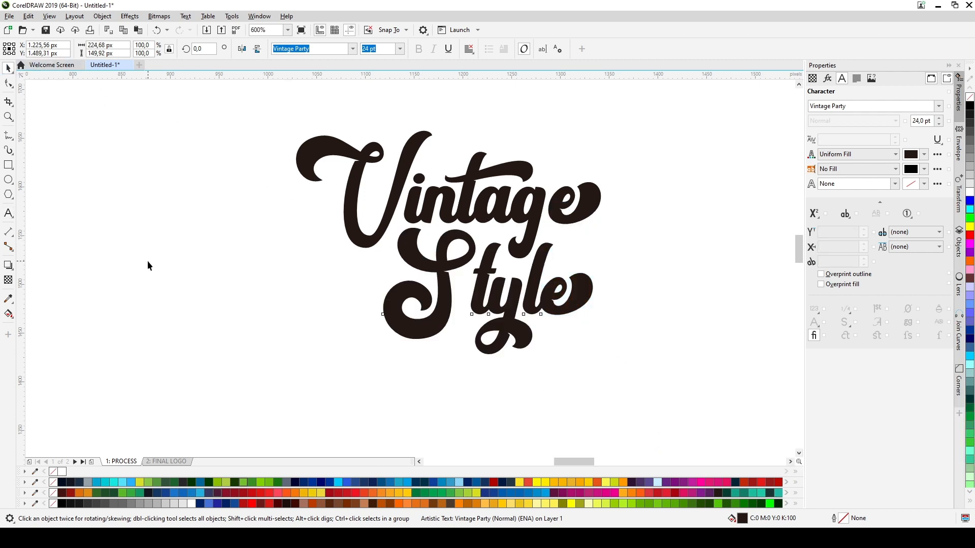
# Move the word Style slightly to the right beneath Vintage
pyautogui.click(525, 307)
pyautogui.scroll(2, 538, 259)
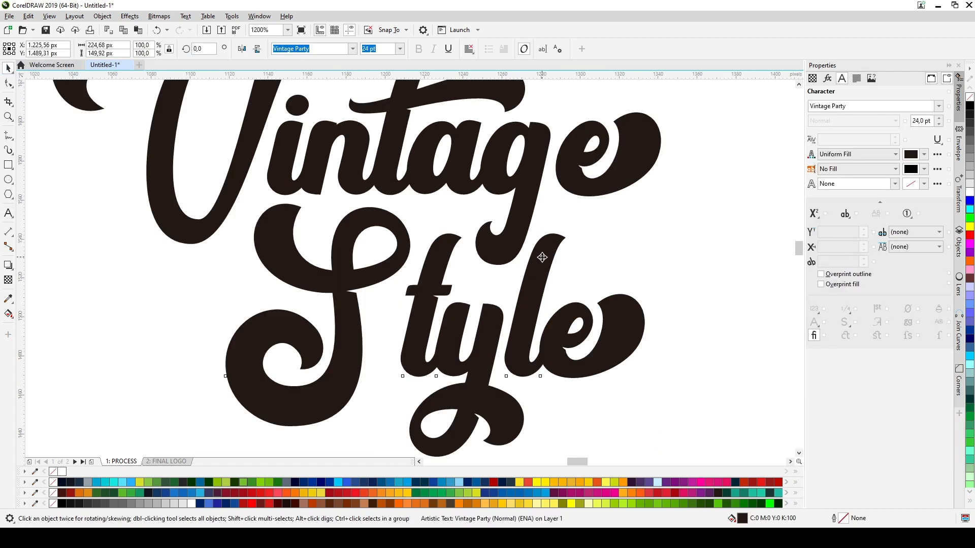
pyautogui.moveTo(542, 257); pyautogui.dragTo(544, 257)
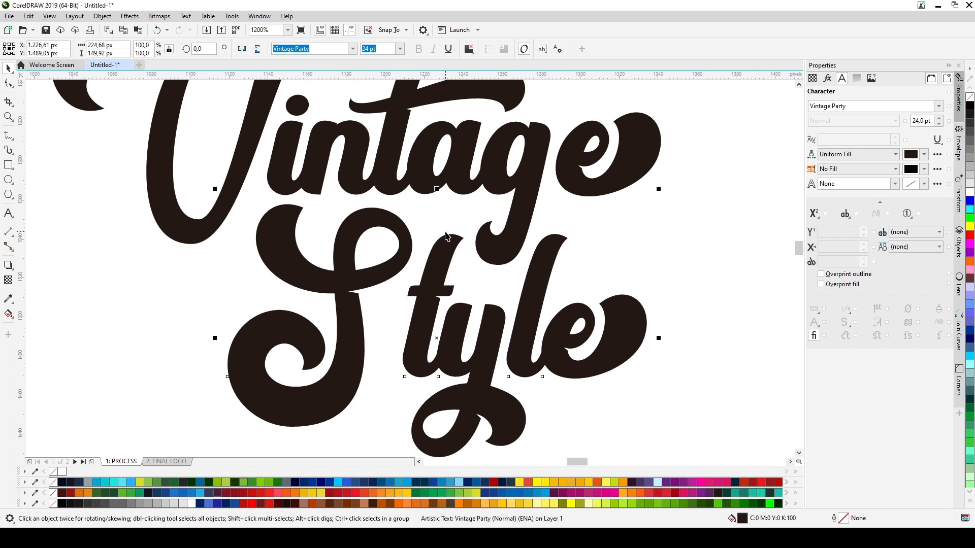
pyautogui.scroll(-2, 446, 234)
pyautogui.click(505, 304)
pyautogui.scroll(1, 505, 304)
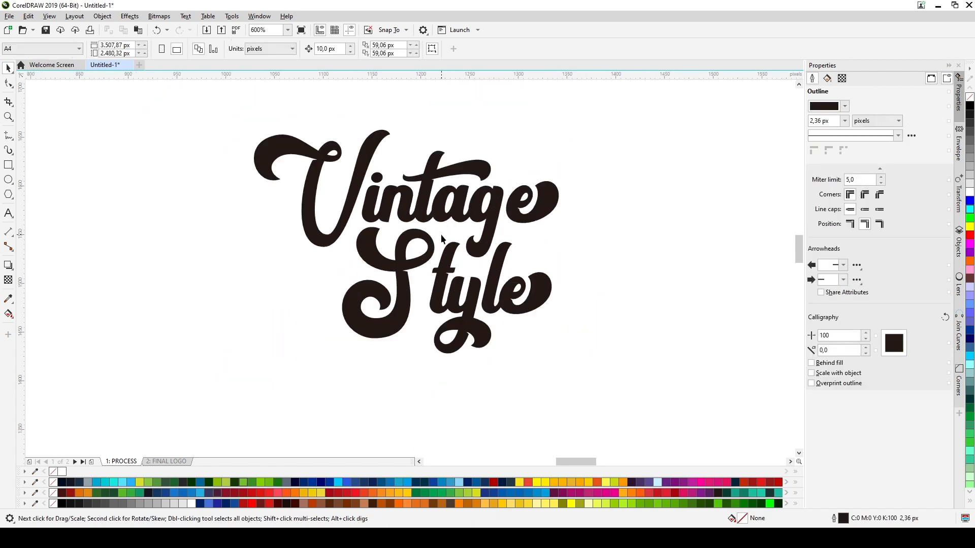
# Shift the letters t, y, l and e of Style horizontally by -2 % toward the S
pyautogui.click(435, 288)
pyautogui.press('F10')
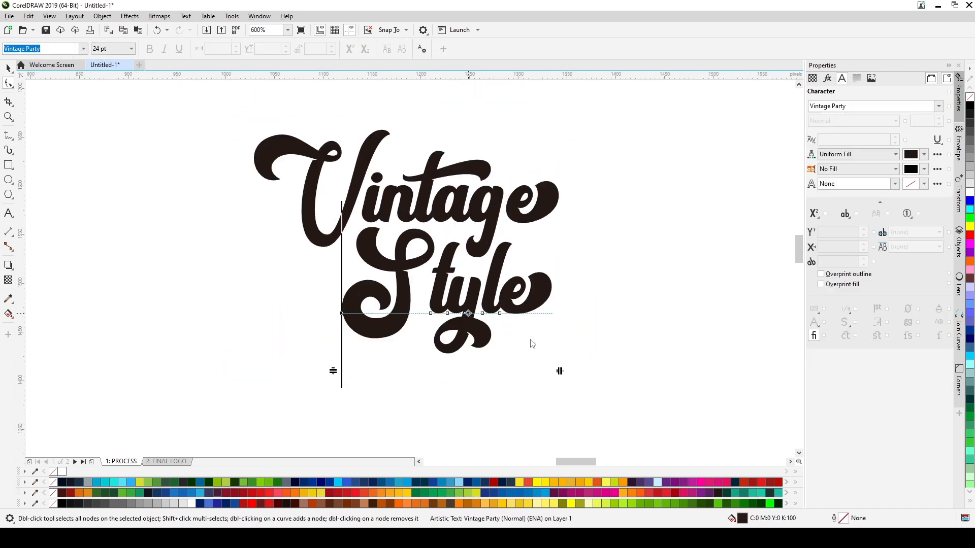
pyautogui.moveTo(529, 340); pyautogui.dragTo(411, 304)
pyautogui.scroll(2, 433, 319)
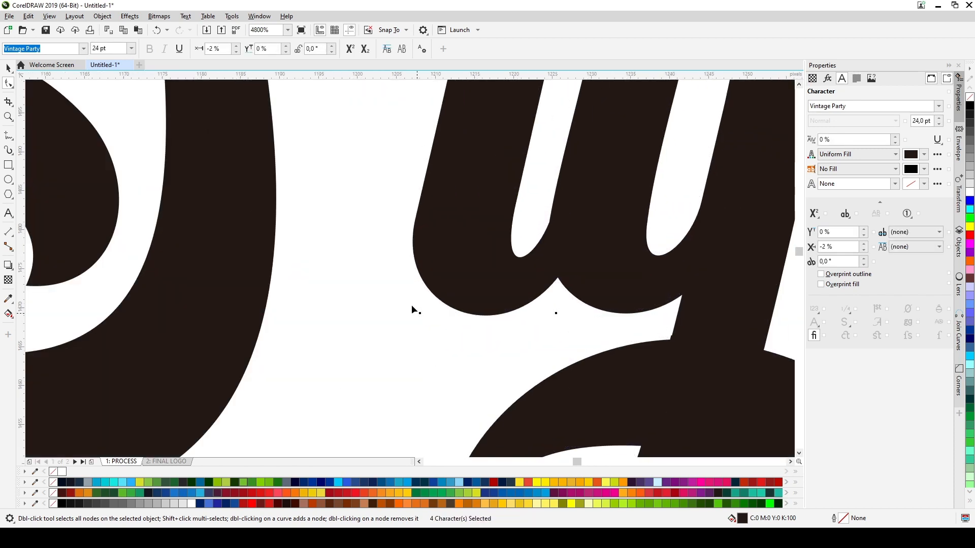
pyautogui.scroll(-3, 411, 305)
pyautogui.press('space')
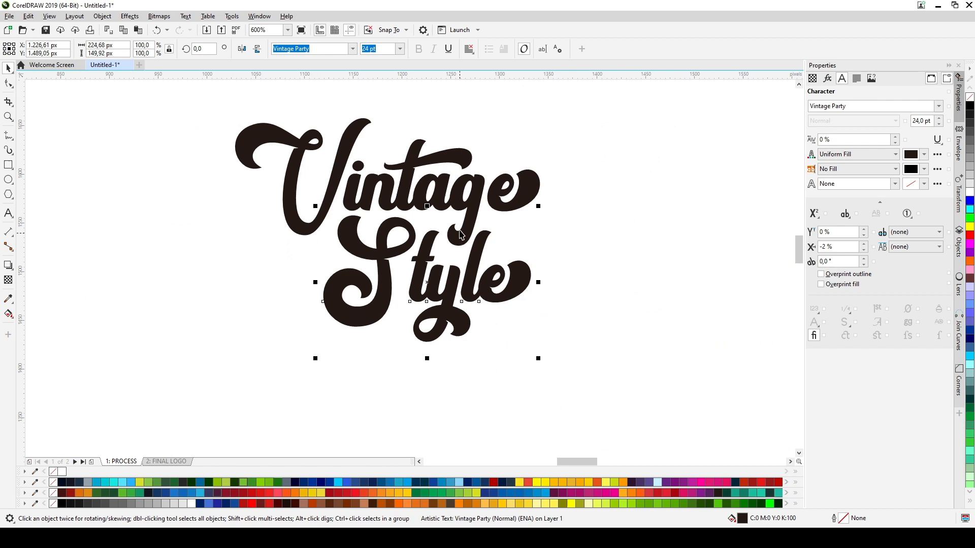
# Replace the V in Vintage with its Access All Alternates glyph that has a rounded swash end
pyautogui.click(341, 188)
pyautogui.doubleClick(336, 180)
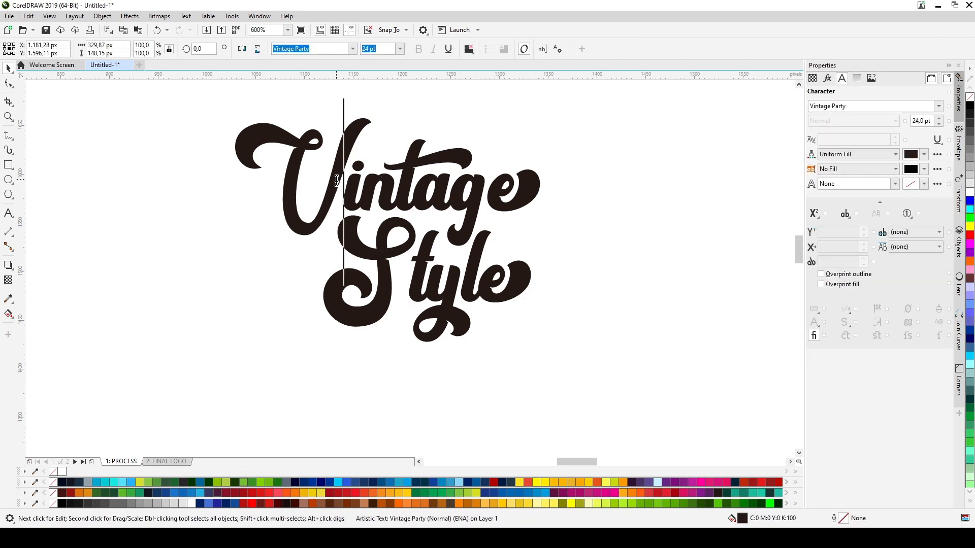
pyautogui.moveTo(336, 179); pyautogui.dragTo(289, 268)
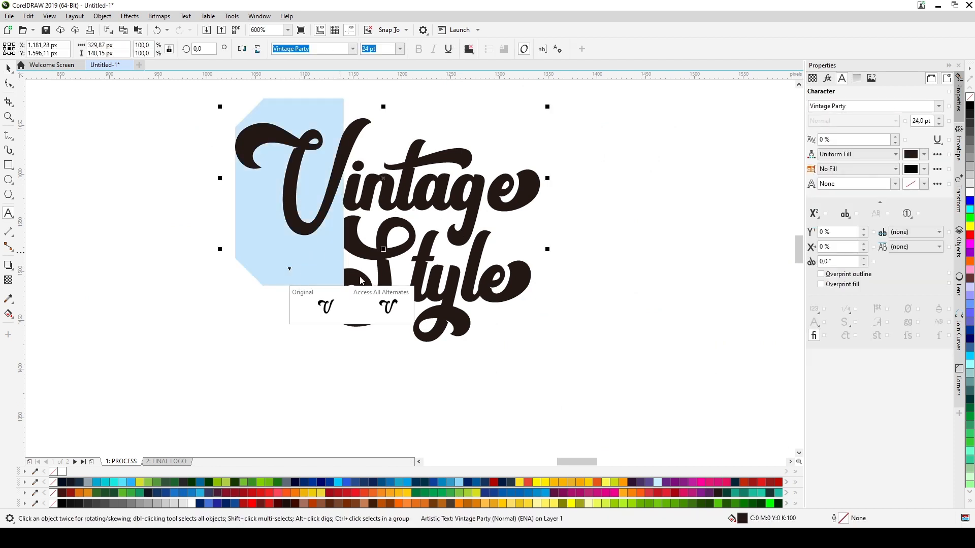
pyautogui.click(388, 306)
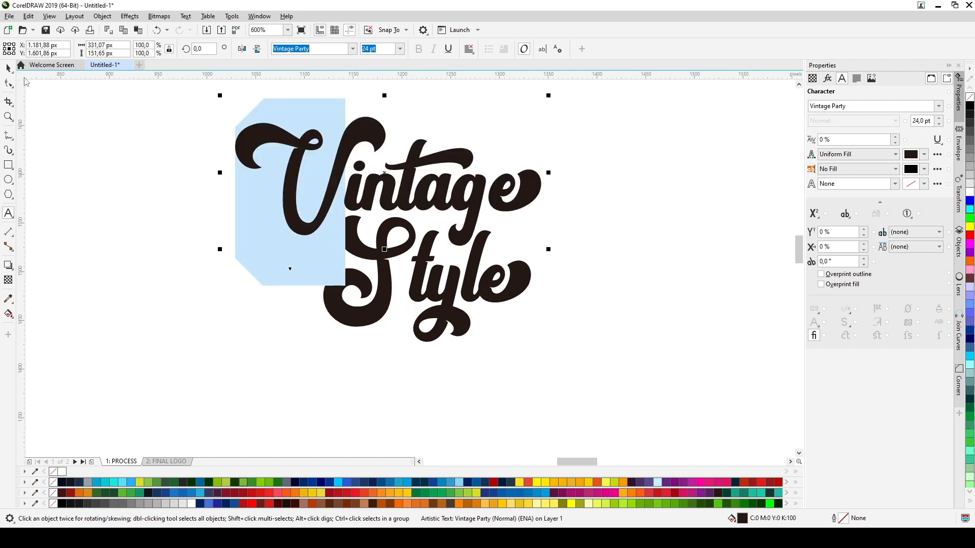
pyautogui.click(8, 67)
pyautogui.click(518, 285)
pyautogui.scroll(-2, 513, 280)
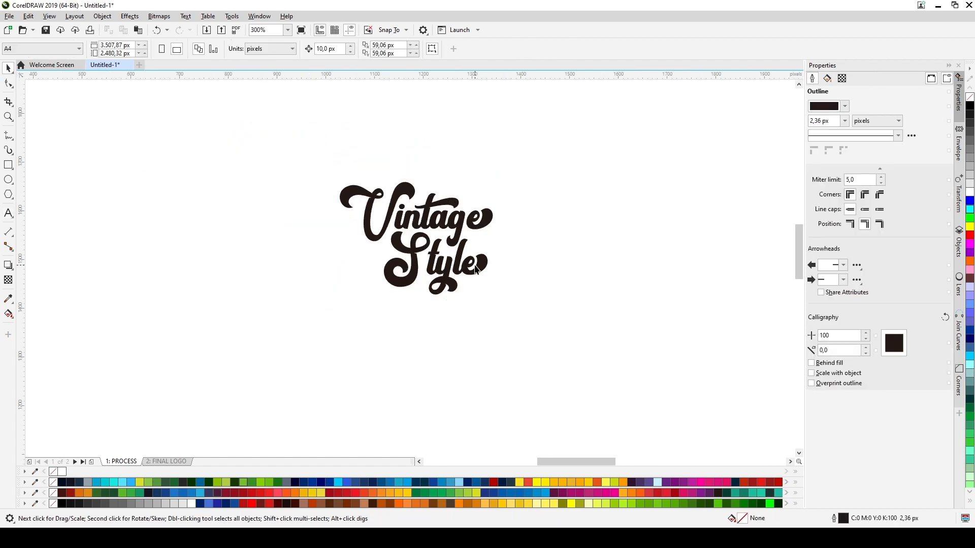
# Nudge Style about 2 px to the right to fit it under the g of Vintage
pyautogui.scroll(3, 476, 249)
pyautogui.click(435, 245)
pyautogui.scroll(3, 435, 248)
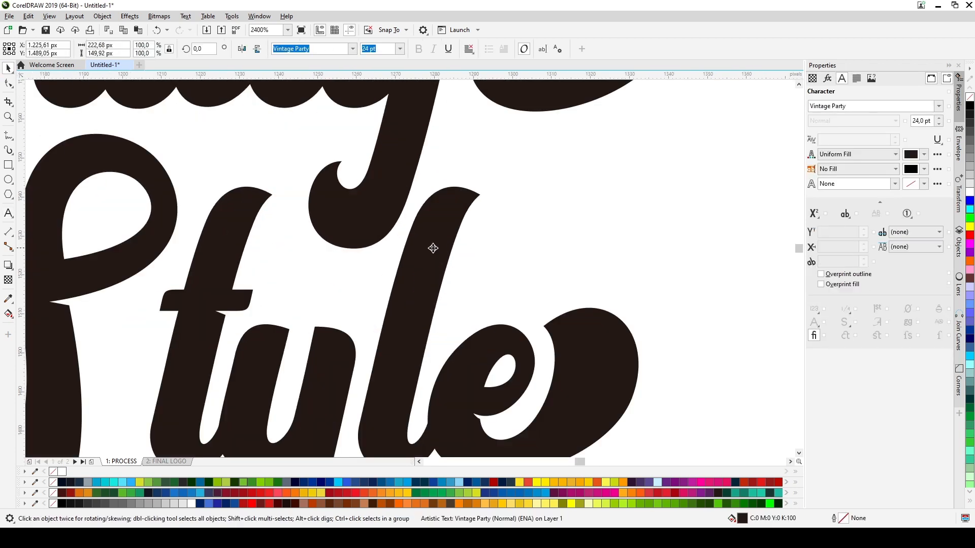
pyautogui.scroll(-2, 441, 252)
pyautogui.click(515, 255)
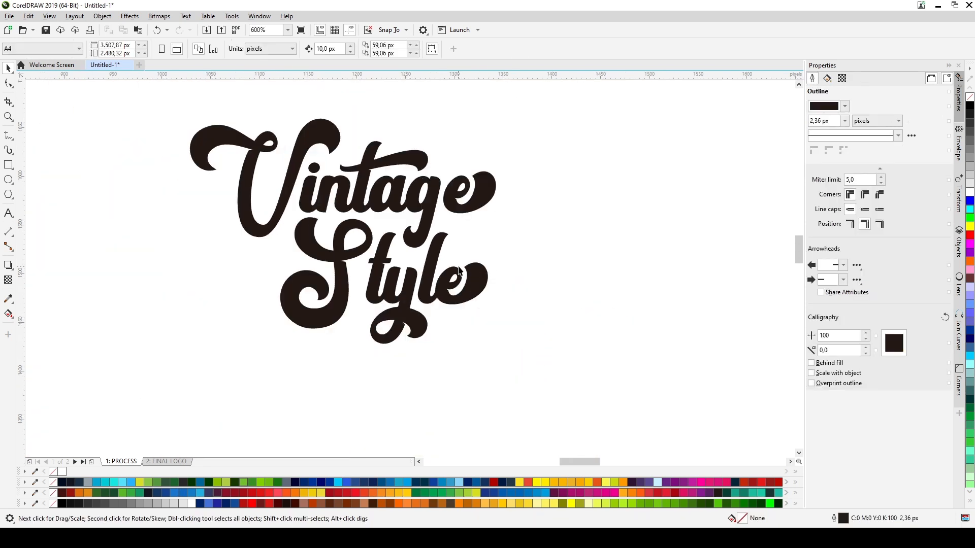
pyautogui.scroll(-1, 479, 263)
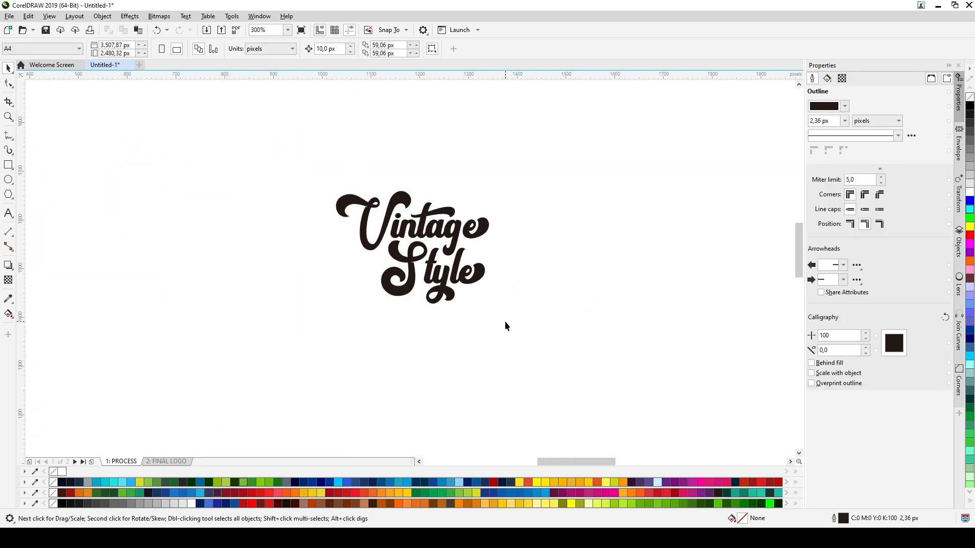
# Fill the word Vintage with green (#129664)
pyautogui.moveTo(318, 202); pyautogui.dragTo(316, 200)
pyautogui.click(274, 183)
pyautogui.click(401, 205)
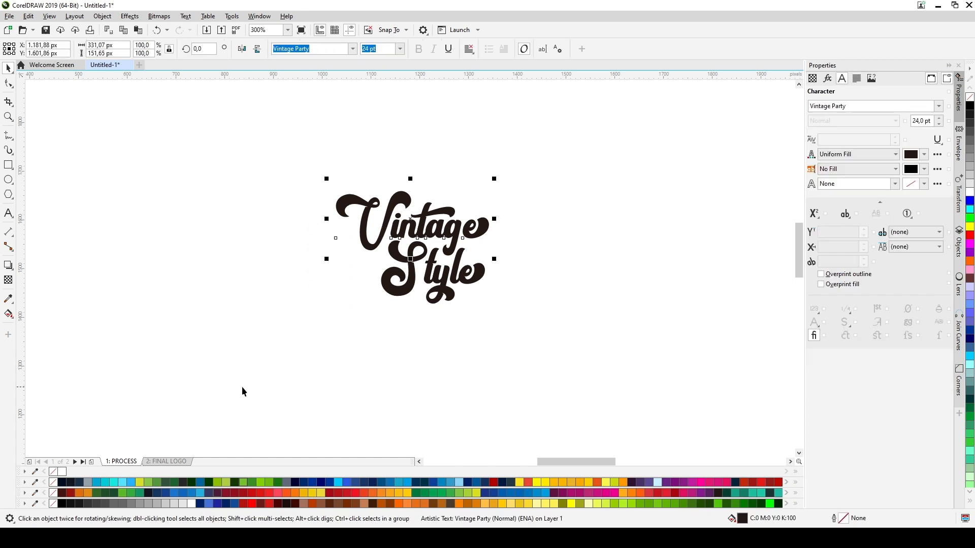
pyautogui.click(155, 485)
pyautogui.click(144, 488)
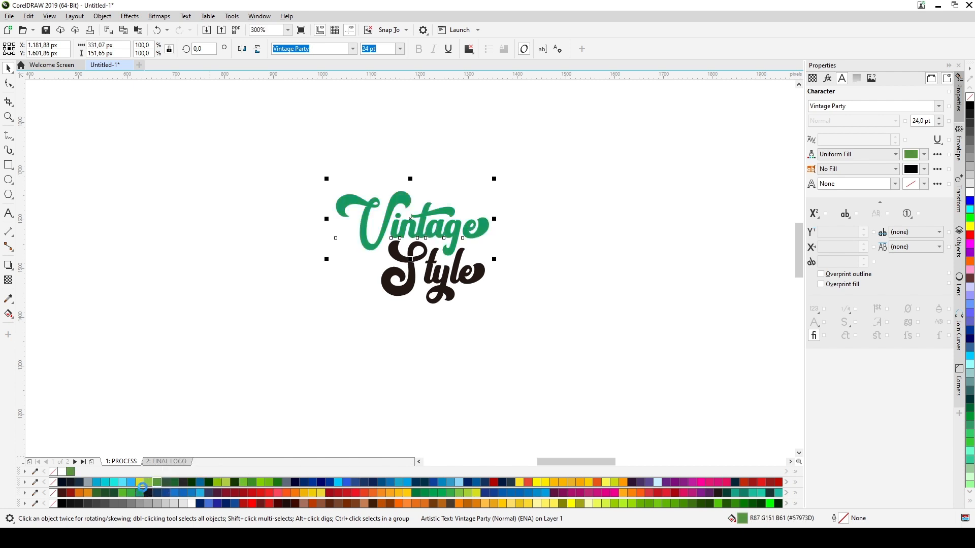
# Fill the word Style with blue (#107CC7)
pyautogui.click(461, 286)
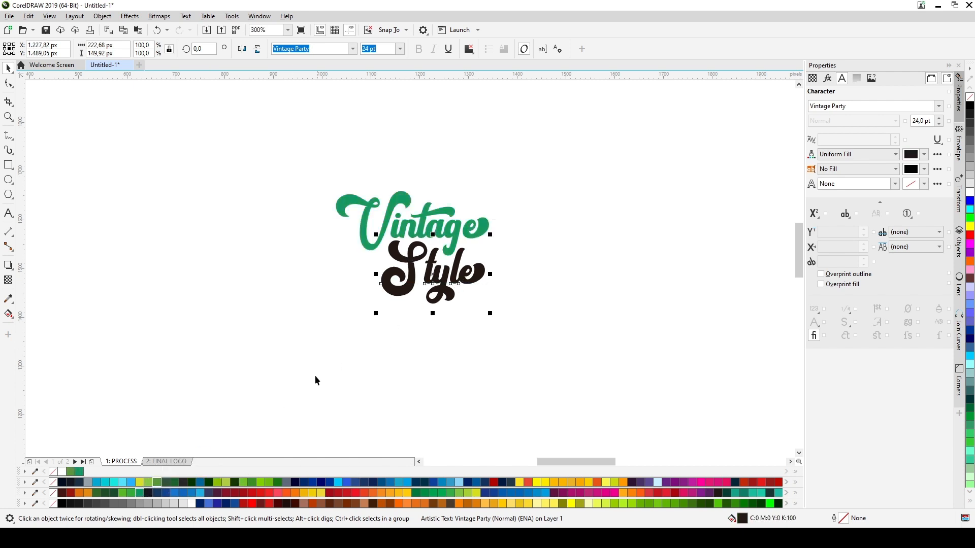
pyautogui.click(192, 492)
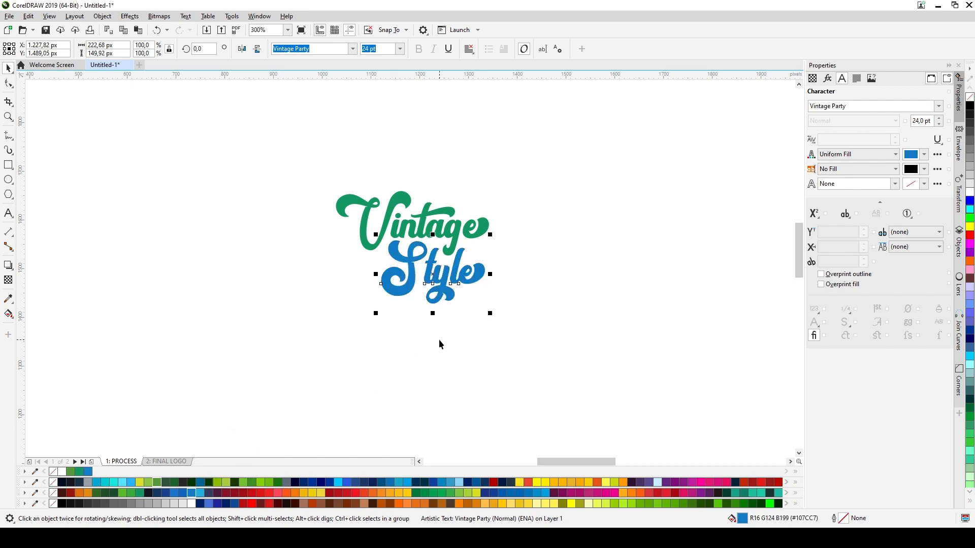
pyautogui.click(439, 339)
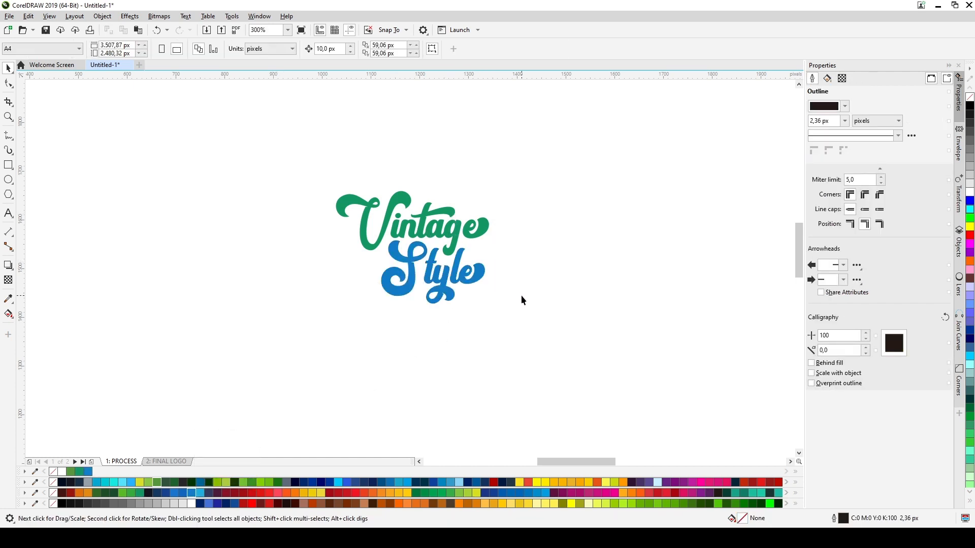
# Group the words Vintage and Style together
pyautogui.moveTo(512, 314); pyautogui.dragTo(363, 211)
pyautogui.moveTo(313, 175); pyautogui.dragTo(303, 169)
pyautogui.rightClick(426, 225)
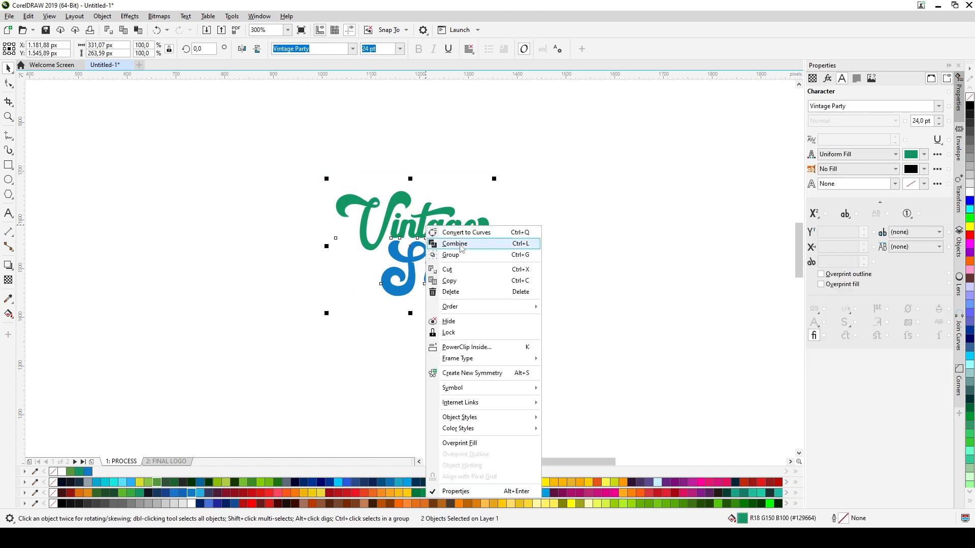
pyautogui.click(454, 243)
pyautogui.click(503, 248)
pyautogui.click(482, 225)
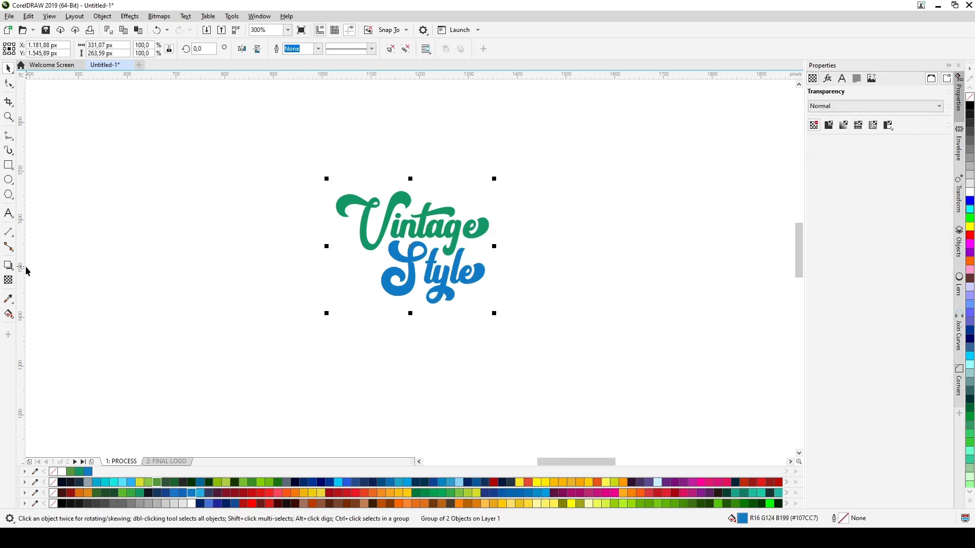
# Add a one-step outward contour of about 4.46 px around the grouped lettering
pyautogui.click(11, 267)
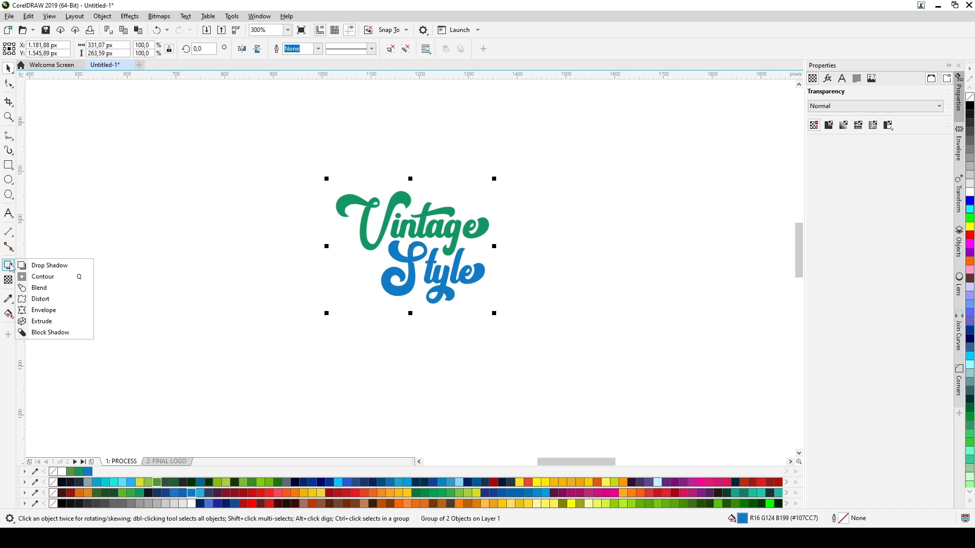
pyautogui.click(43, 276)
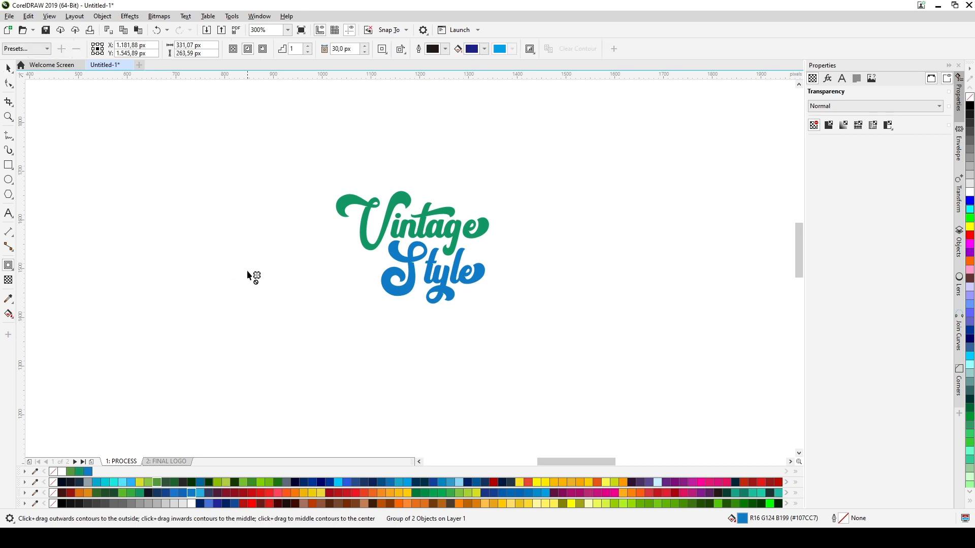
pyautogui.scroll(1, 468, 252)
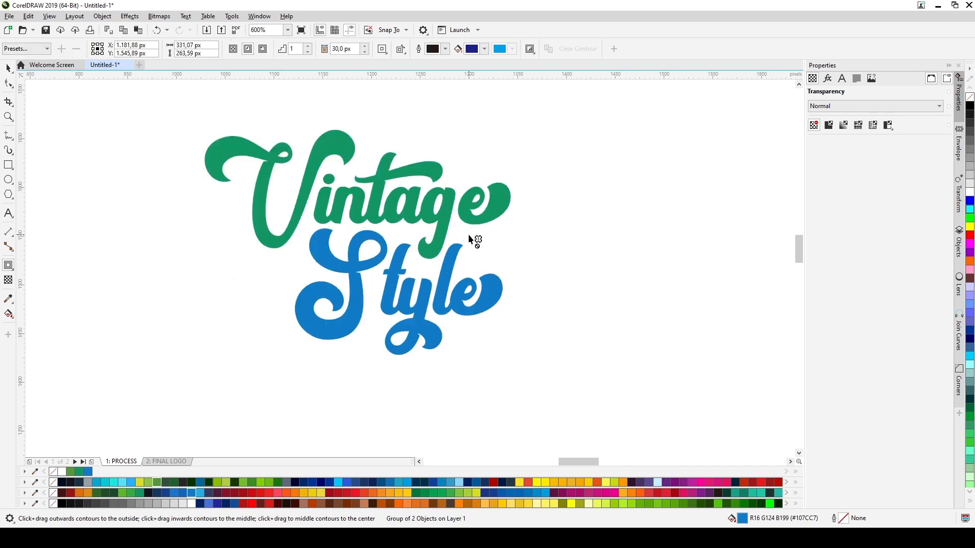
pyautogui.moveTo(475, 222); pyautogui.dragTo(519, 242)
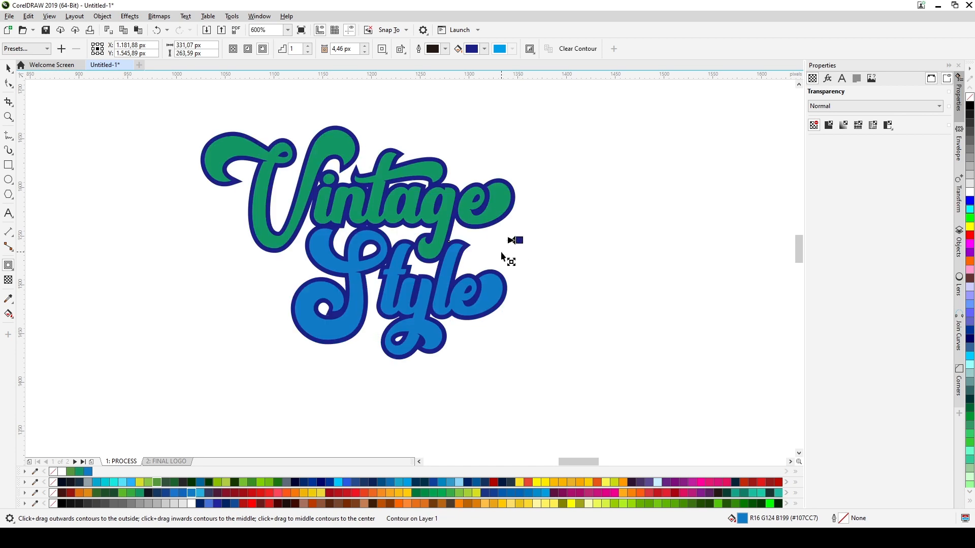
pyautogui.click(9, 68)
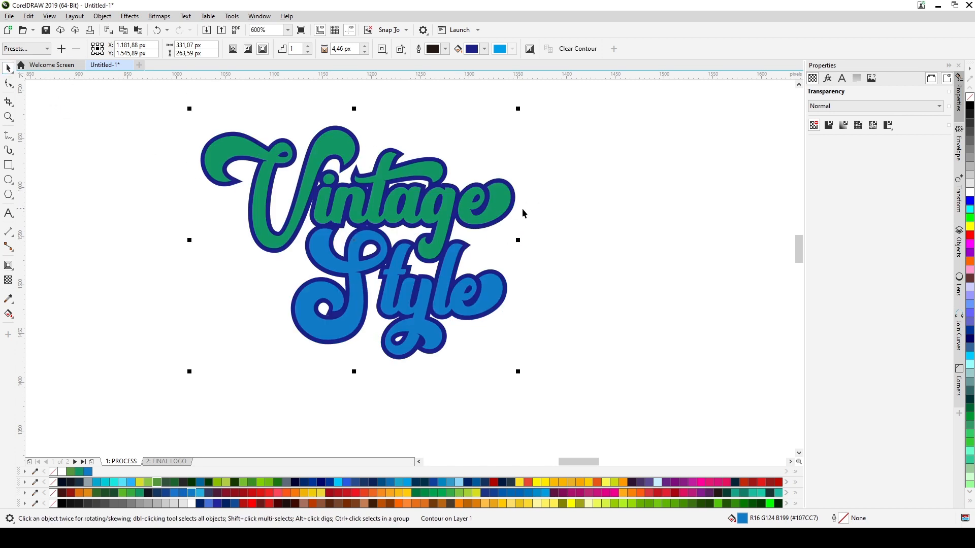
pyautogui.click(555, 209)
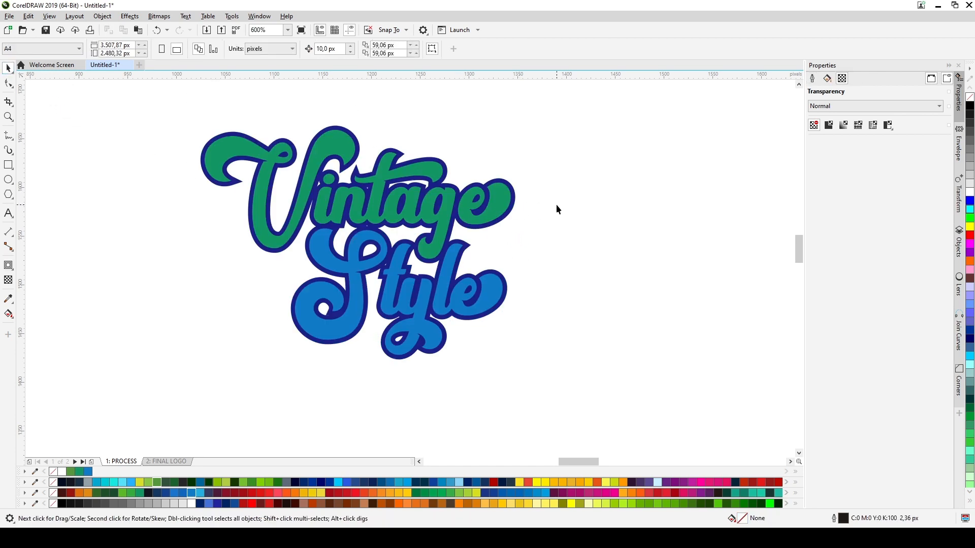
# Break the contour apart from the lettering and fill the separated outline shape with dark navy
pyautogui.click(514, 212)
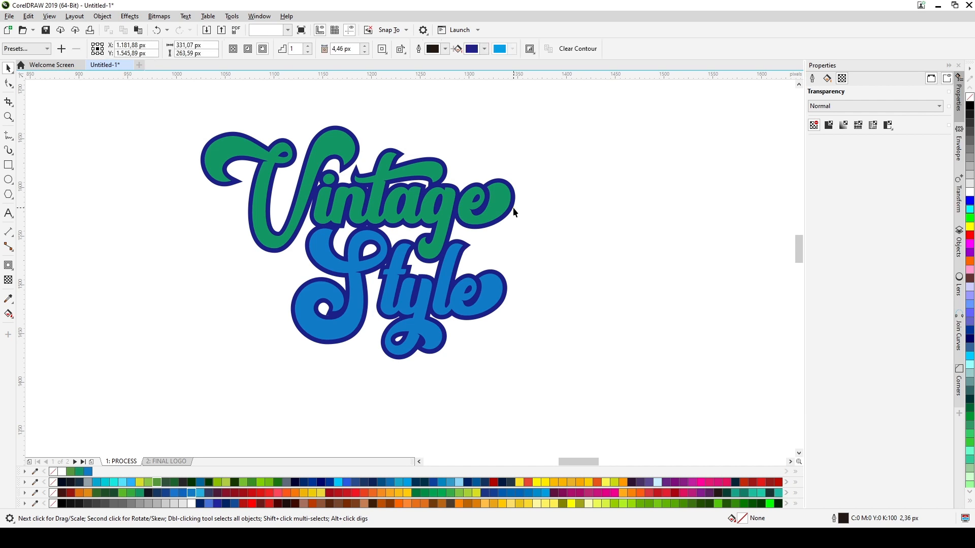
pyautogui.rightClick(514, 212)
pyautogui.click(552, 222)
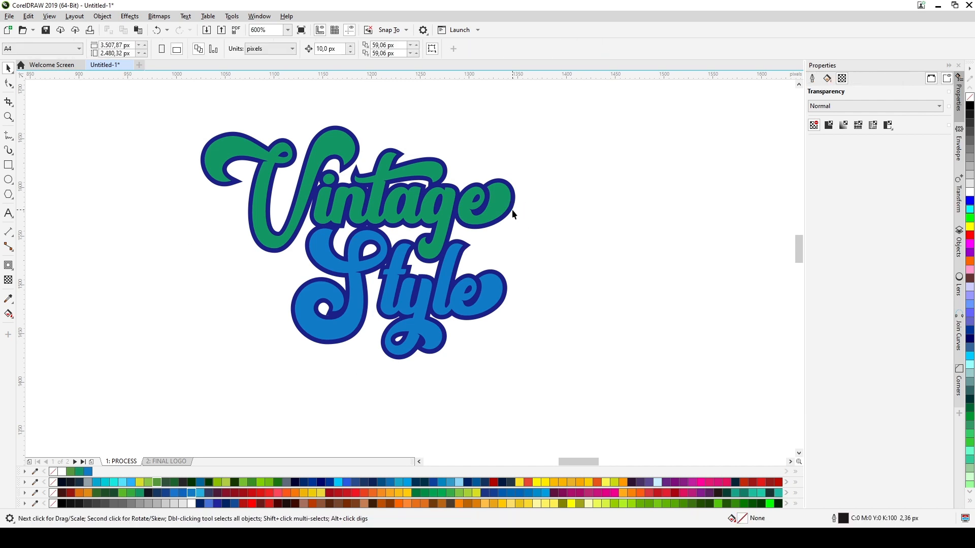
pyautogui.click(511, 213)
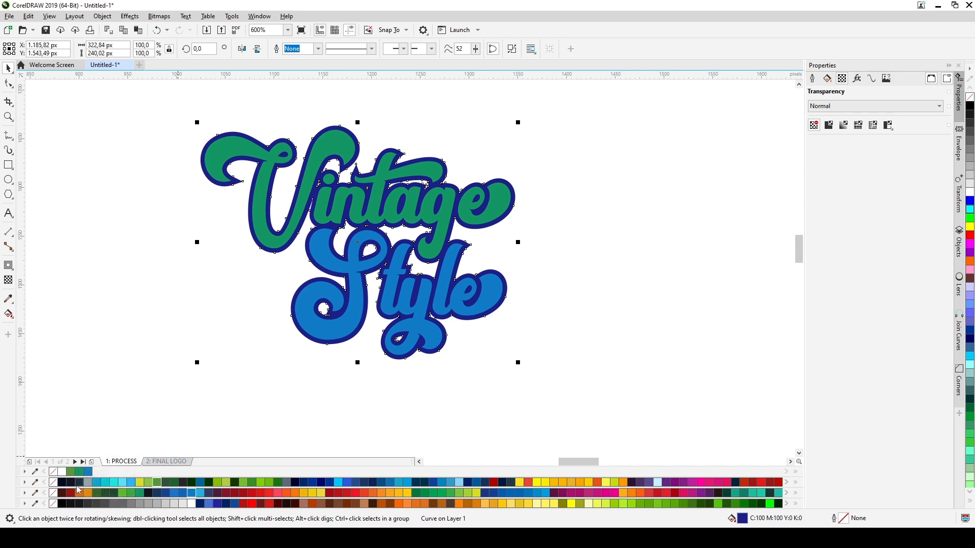
pyautogui.click(546, 331)
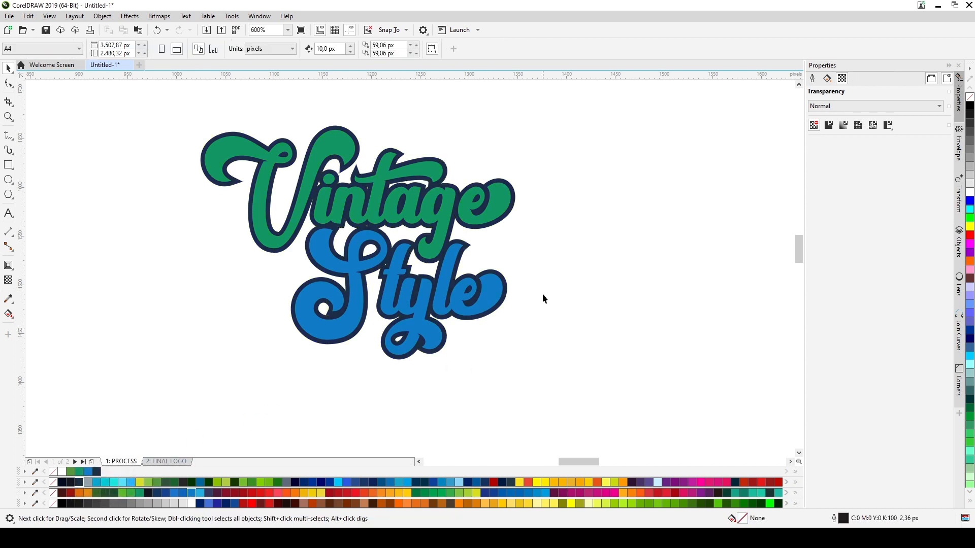
# Round all corners of the dark navy contour shape with a 2 px fillet radius
pyautogui.click(497, 228)
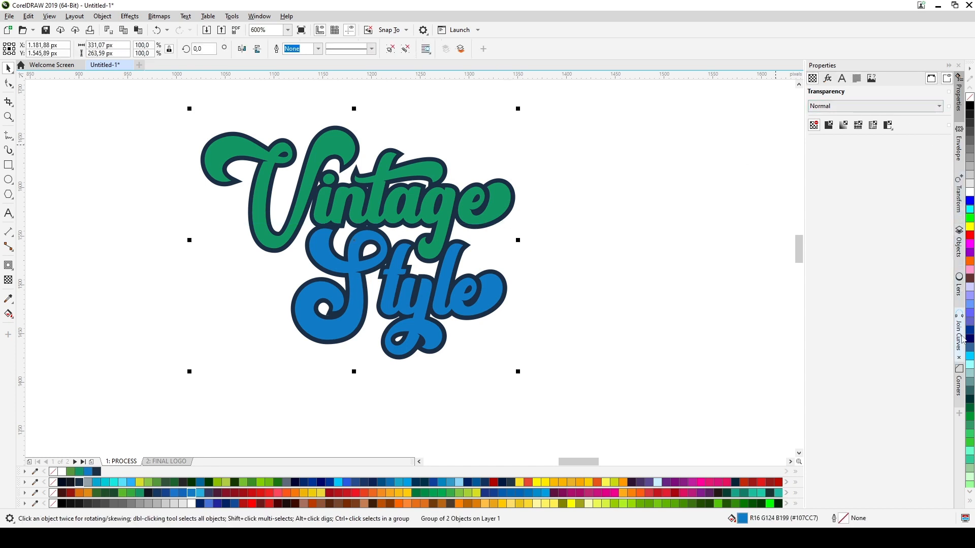
pyautogui.click(959, 382)
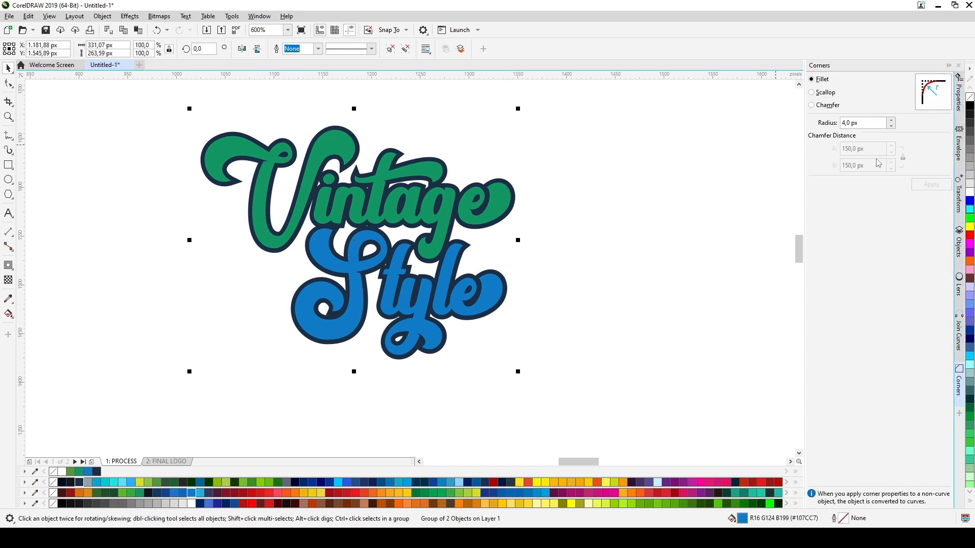
pyautogui.click(838, 122)
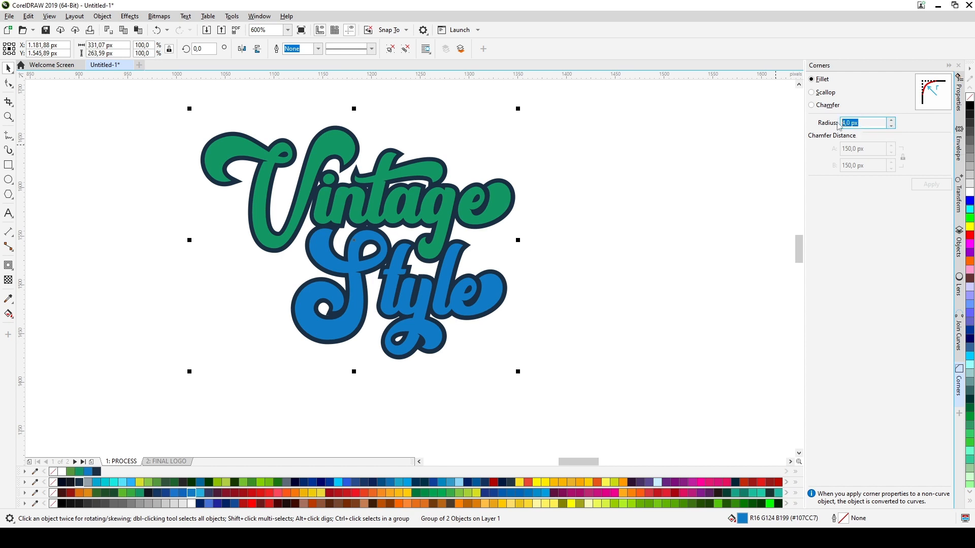
pyautogui.write('2')
pyautogui.press('F10')
pyautogui.moveTo(540, 413); pyautogui.dragTo(150, 102)
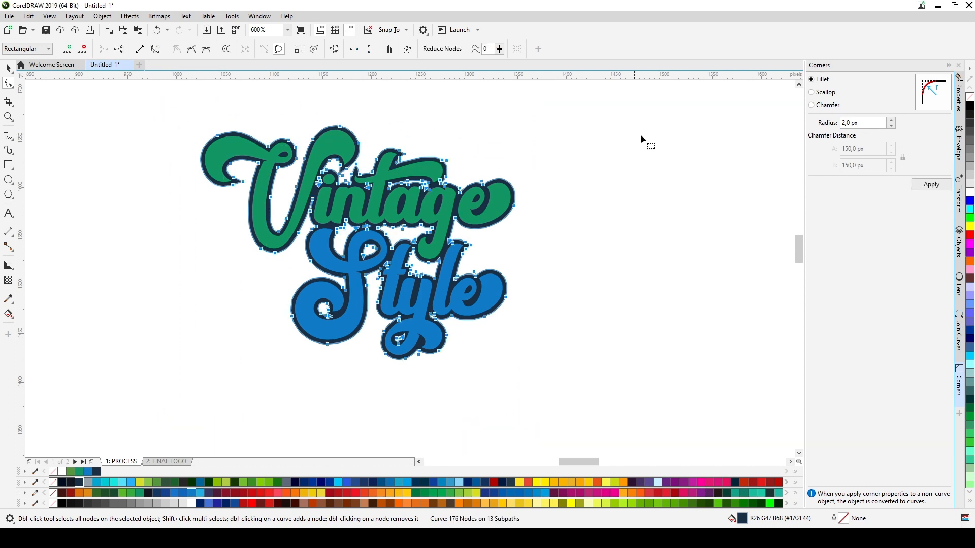
pyautogui.click(930, 185)
pyautogui.press('space')
pyautogui.click(562, 226)
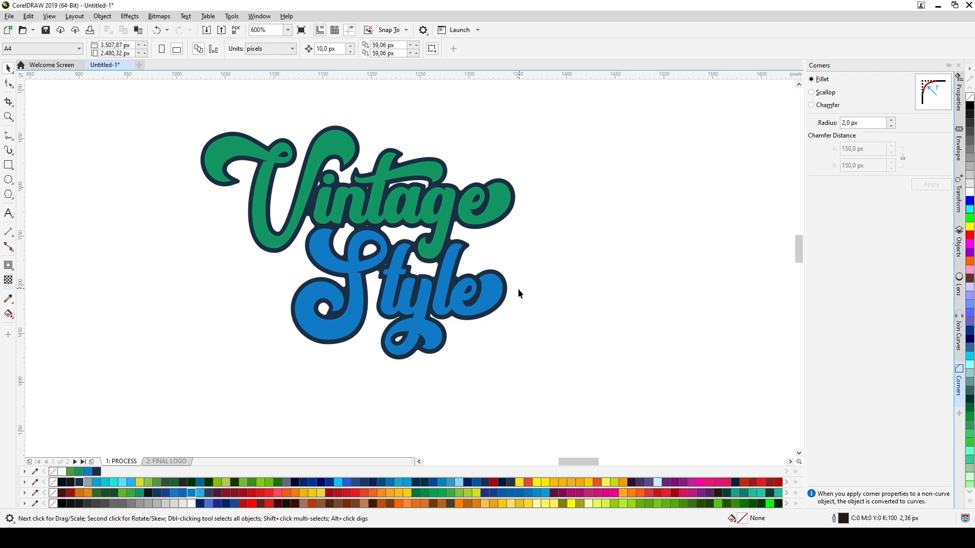
pyautogui.click(506, 294)
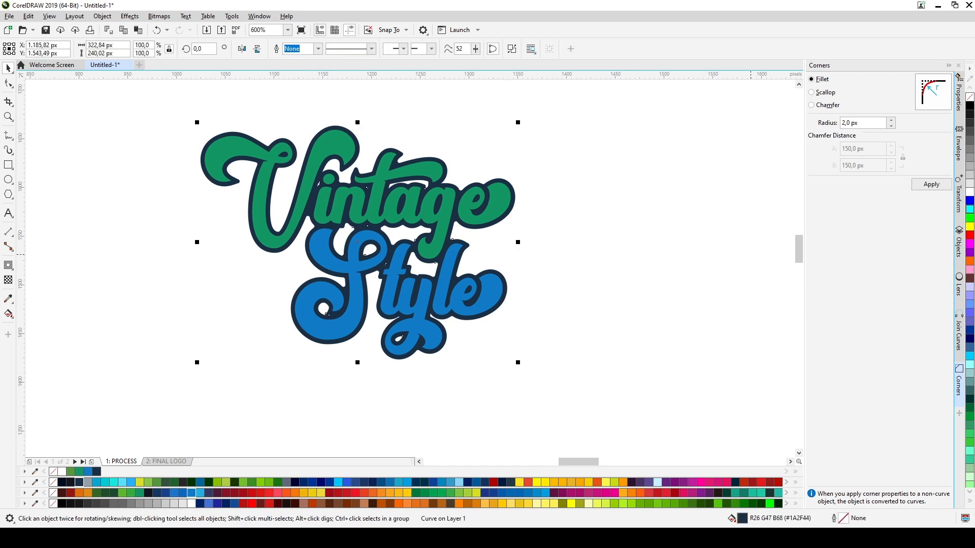
pyautogui.hotkey('ctrl', 'z')
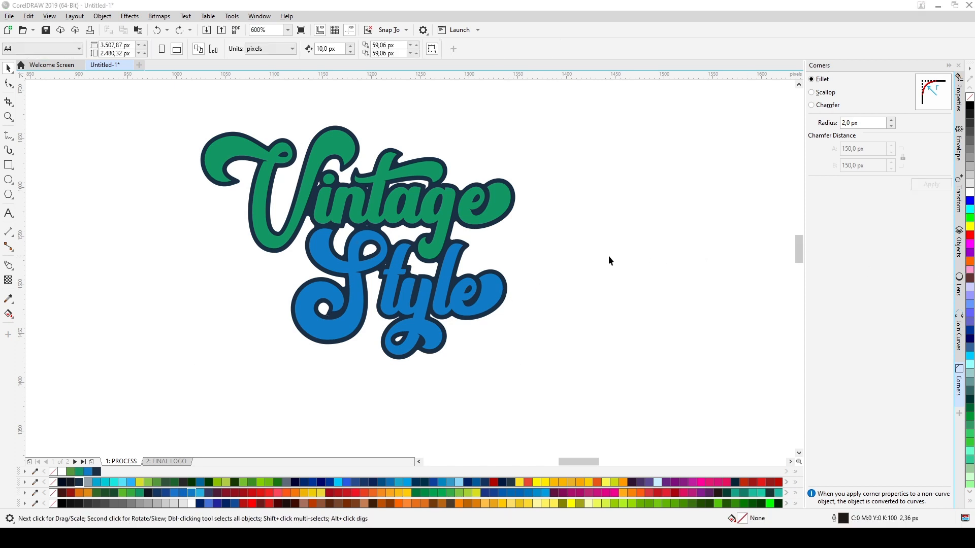
pyautogui.click(608, 256)
# Duplicate the rounded navy contour and offset the copy about 22 px right and 30 px down
pyautogui.click(500, 220)
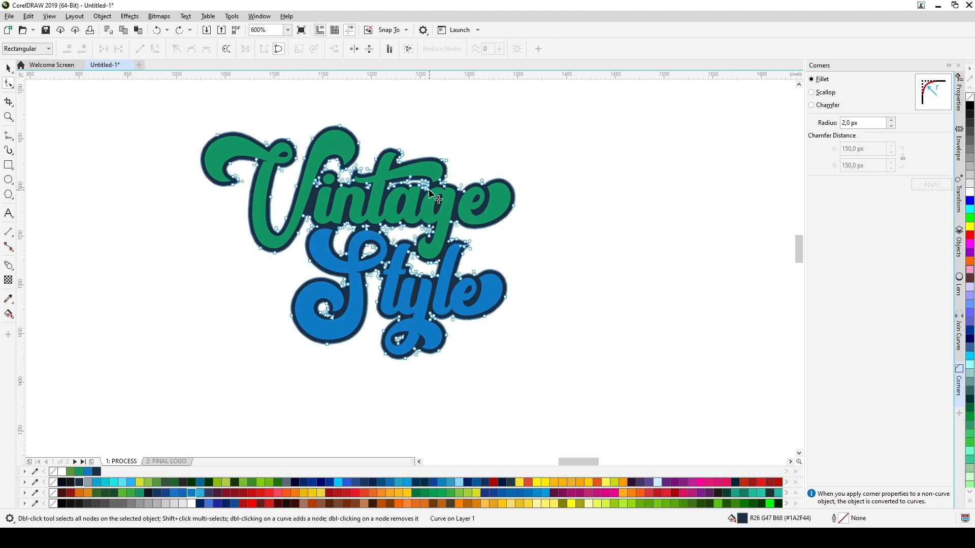
pyautogui.rightClick(504, 218)
pyautogui.click(536, 261)
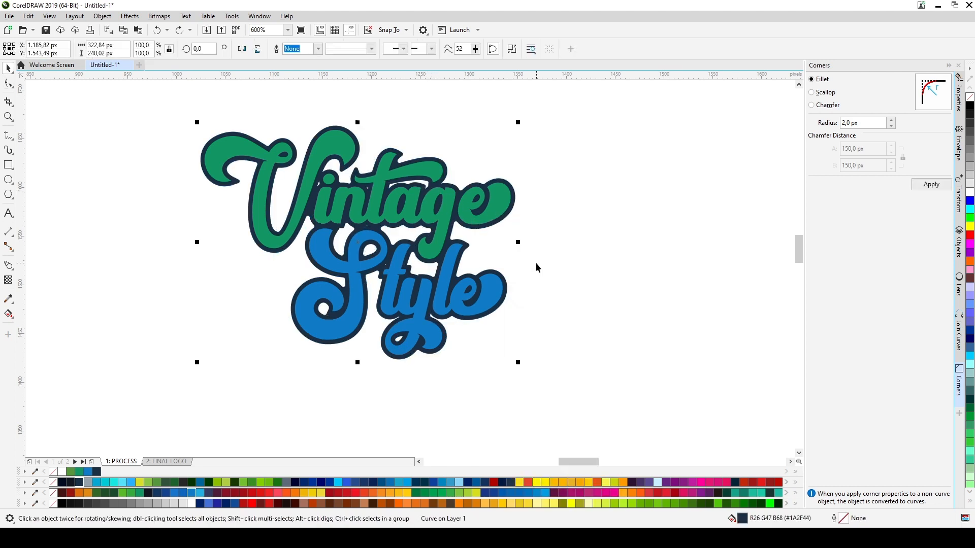
pyautogui.click(545, 230)
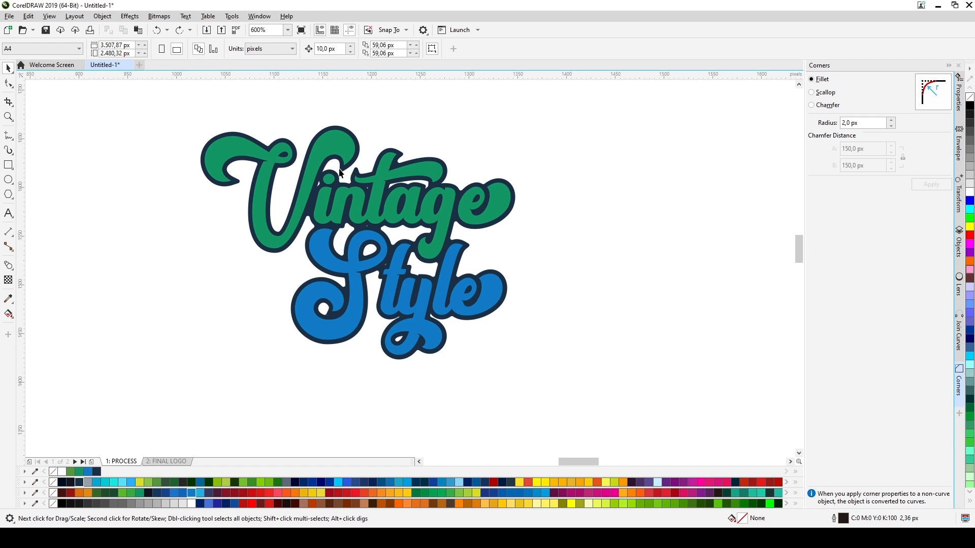
pyautogui.rightClick(529, 248)
pyautogui.click(564, 330)
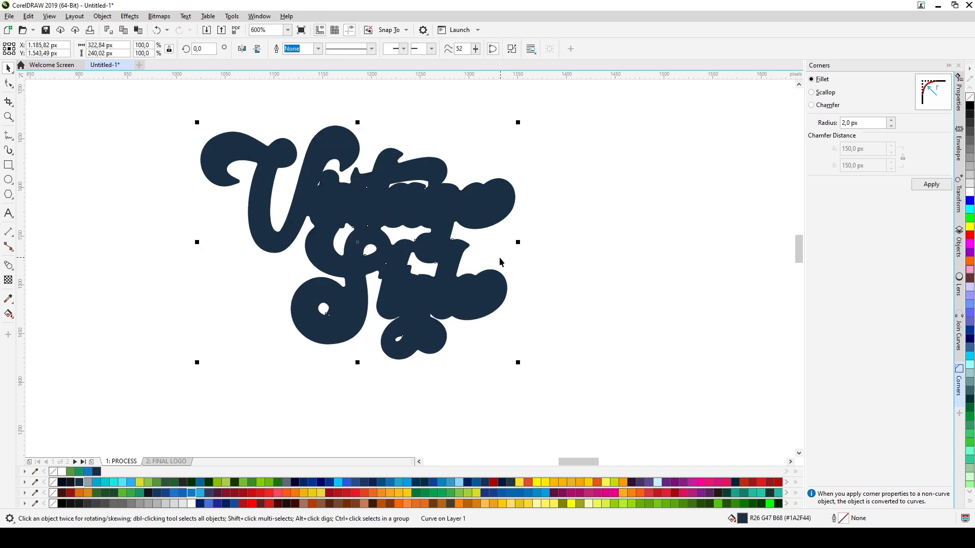
pyautogui.moveTo(485, 229); pyautogui.dragTo(504, 249)
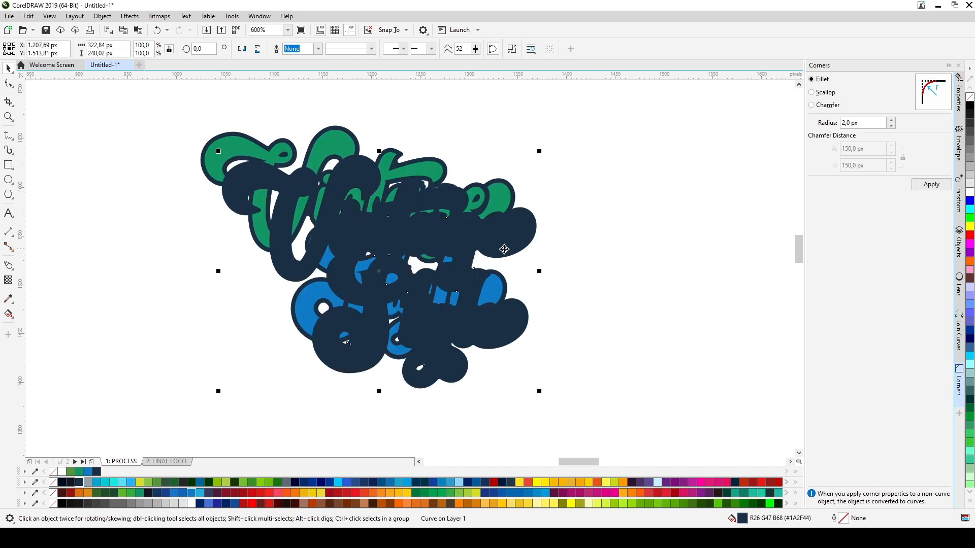
# Send the offset contour copy behind all other artwork and fill it with blue (#107CC7)
pyautogui.rightClick(512, 240)
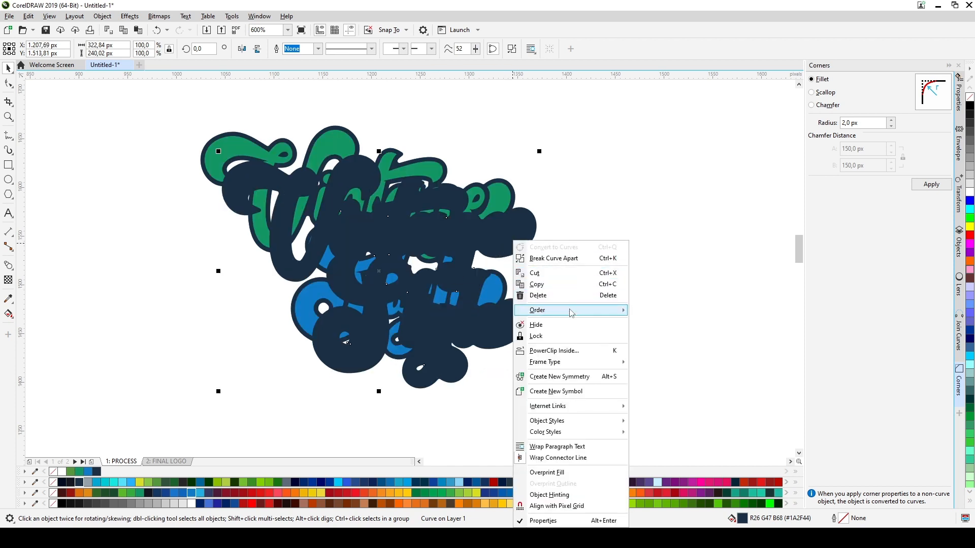
pyautogui.moveTo(587, 315)
pyautogui.click(663, 324)
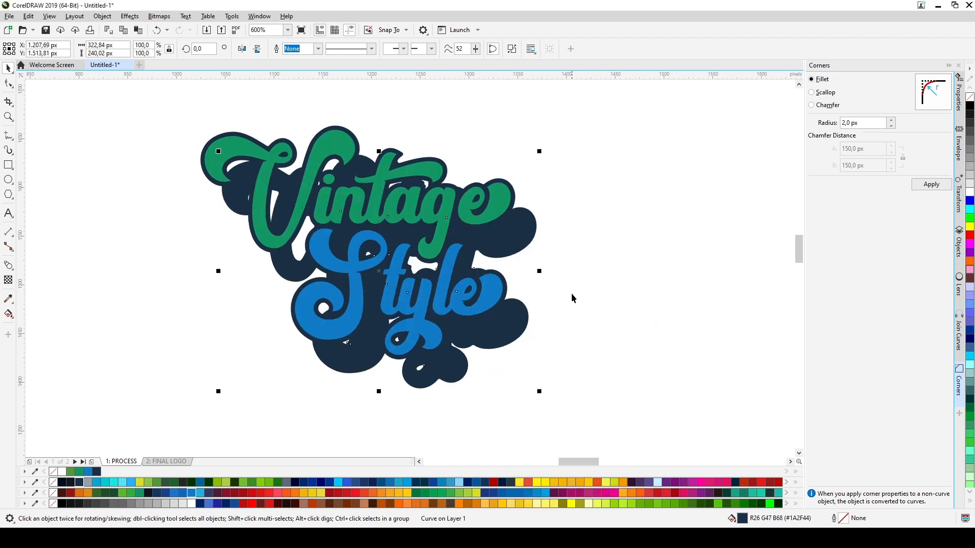
pyautogui.click(554, 266)
pyautogui.click(521, 251)
pyautogui.click(88, 471)
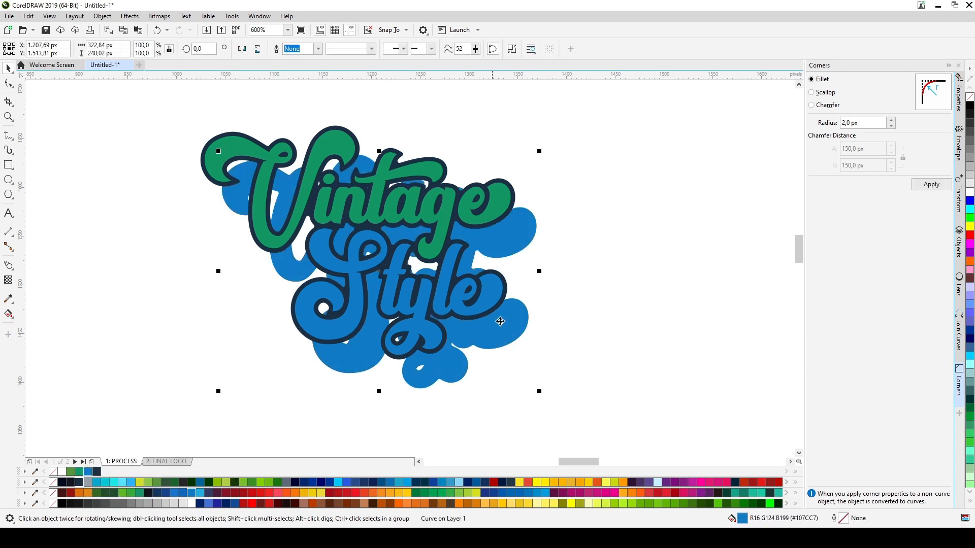
# Blend the navy contour into the blue offset copy with 20 steps
pyautogui.click(533, 219)
pyautogui.click(514, 205)
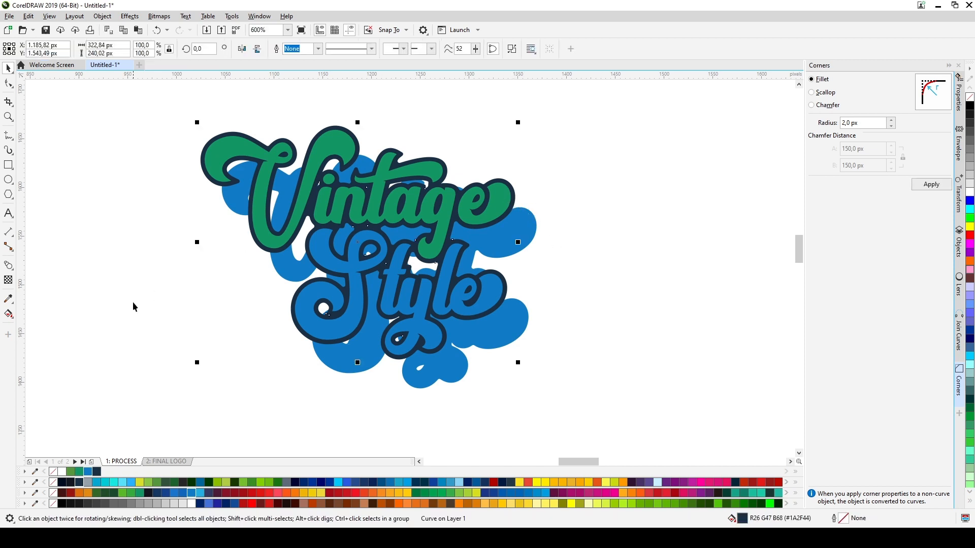
pyautogui.click(9, 268)
pyautogui.click(38, 286)
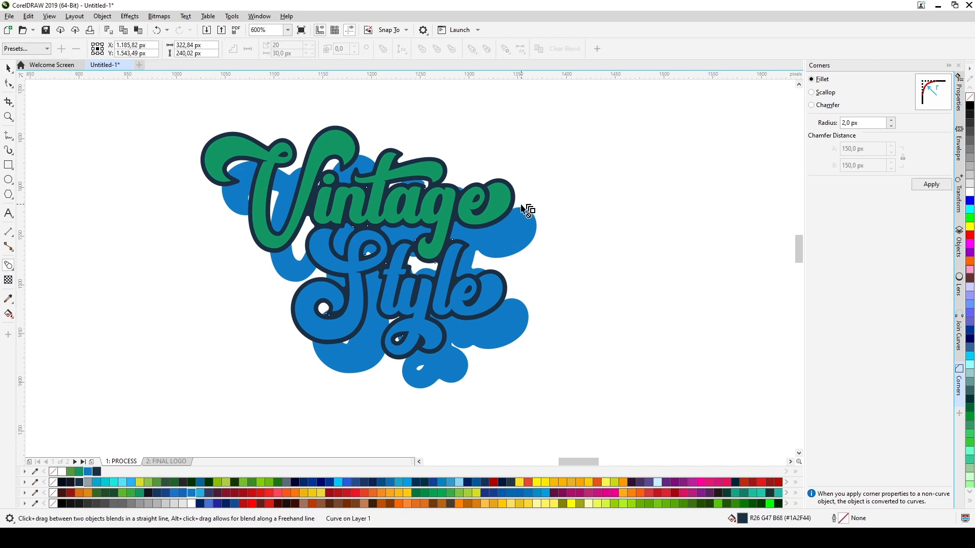
pyautogui.moveTo(518, 203); pyautogui.dragTo(528, 230)
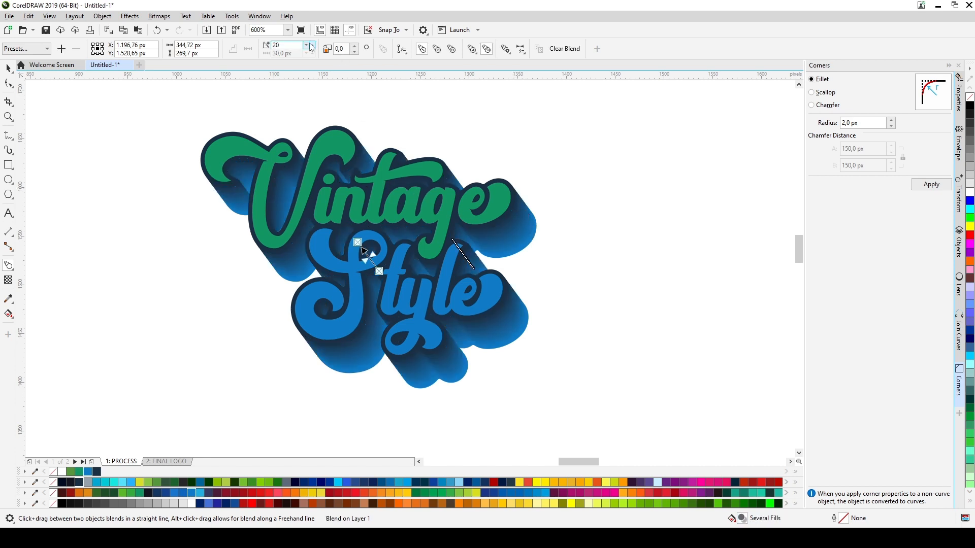
# Fill the blend's rear control curve with dark navy (#1A2F44)
pyautogui.click(8, 68)
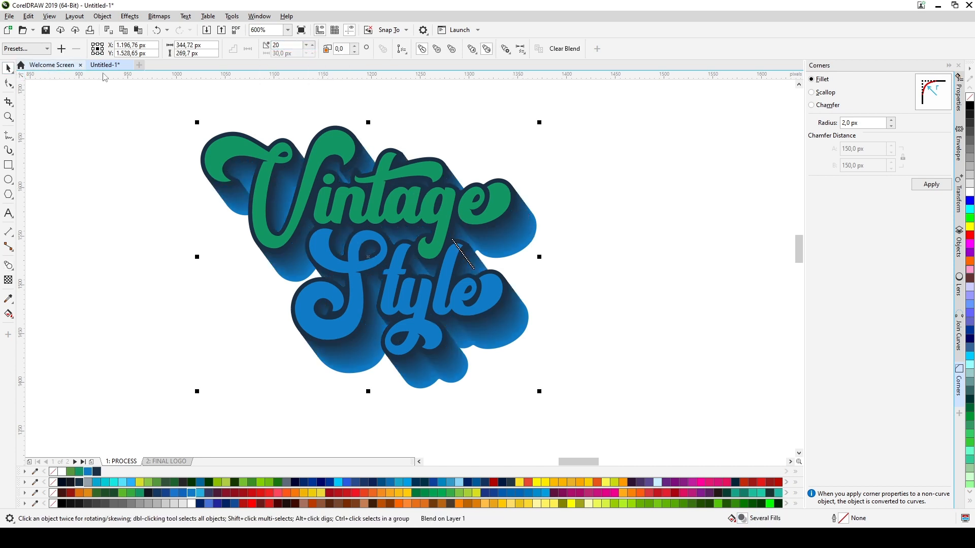
pyautogui.click(554, 224)
pyautogui.click(535, 233)
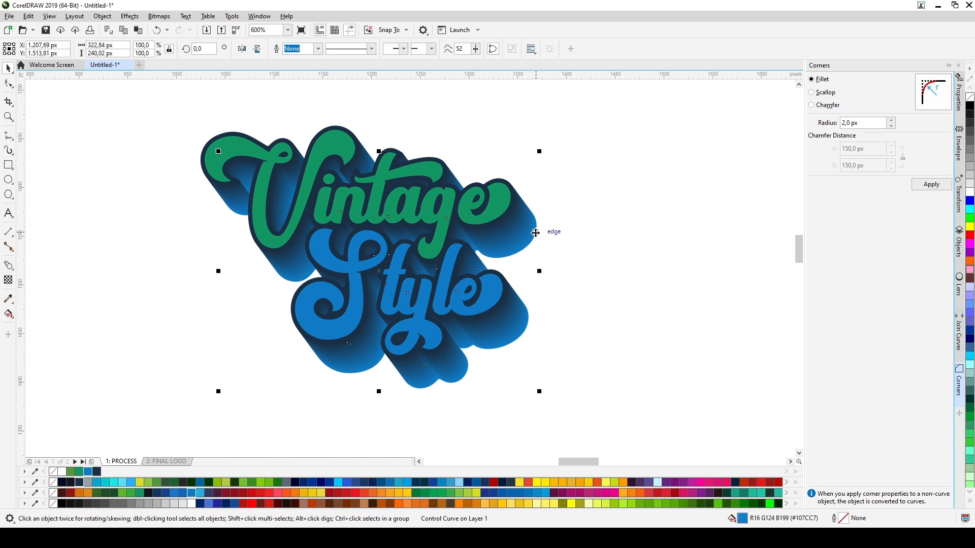
pyautogui.click(98, 472)
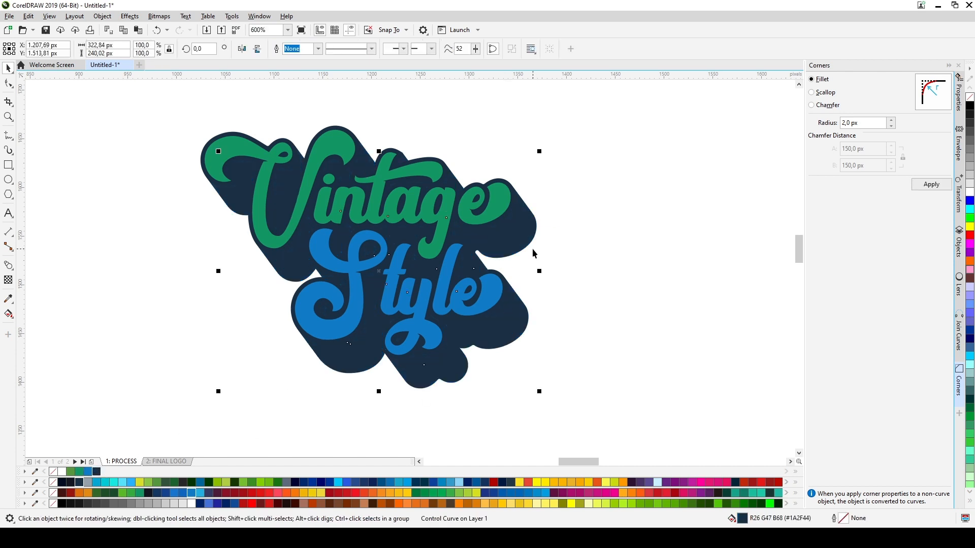
# Shorten the extruded blend by moving its rear curve to about 11 px right and 13 px below the front contour
pyautogui.moveTo(530, 244)
pyautogui.mouseDown()
pyautogui.moveTo(543, 211)
pyautogui.moveTo(518, 232)
pyautogui.mouseUp()
pyautogui.press('Up')
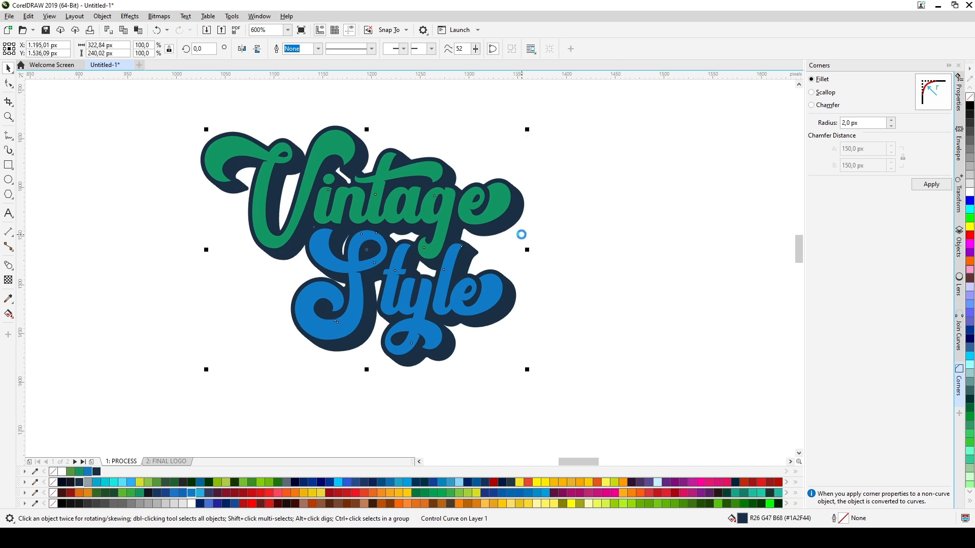
pyautogui.moveTo(520, 223); pyautogui.dragTo(519, 226)
pyautogui.click(597, 227)
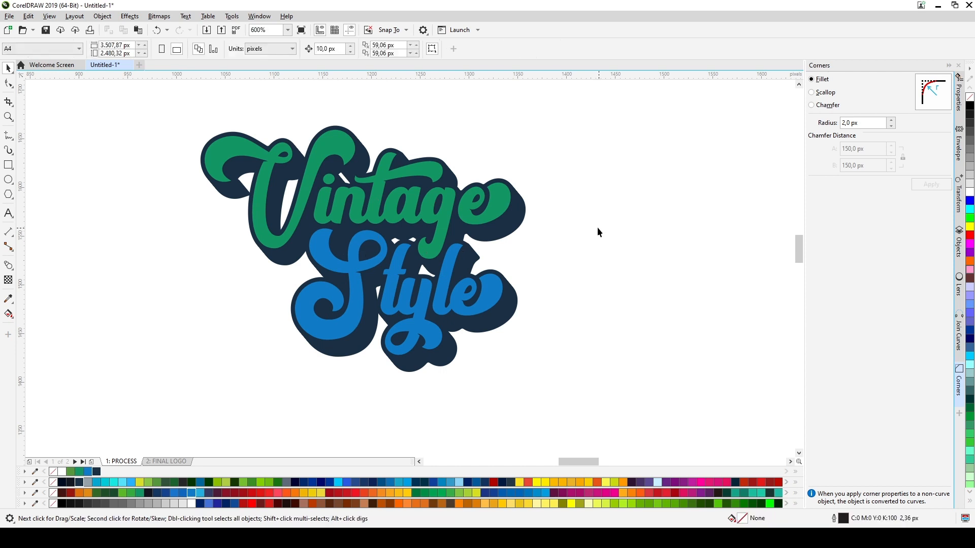
pyautogui.click(517, 216)
pyautogui.rightClick(517, 214)
pyautogui.click(534, 223)
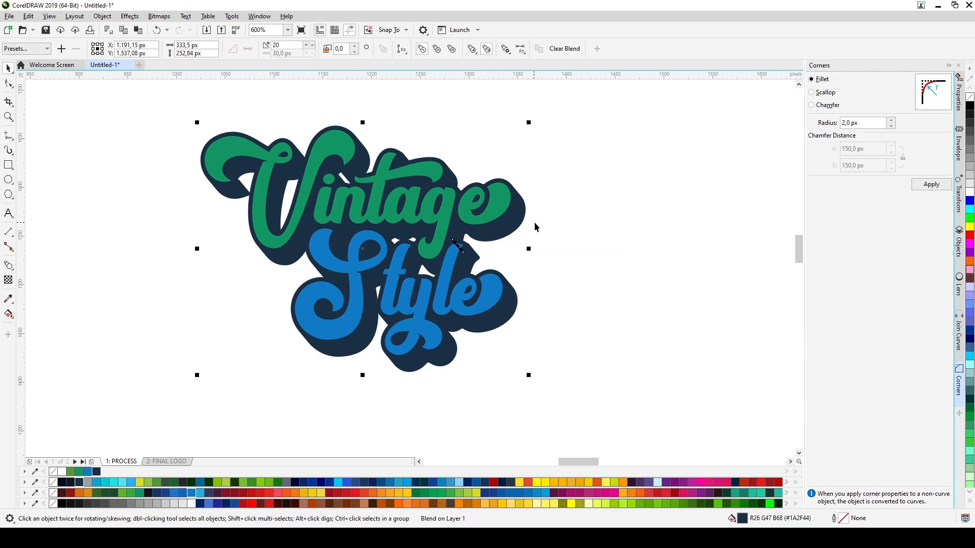
pyautogui.click(558, 227)
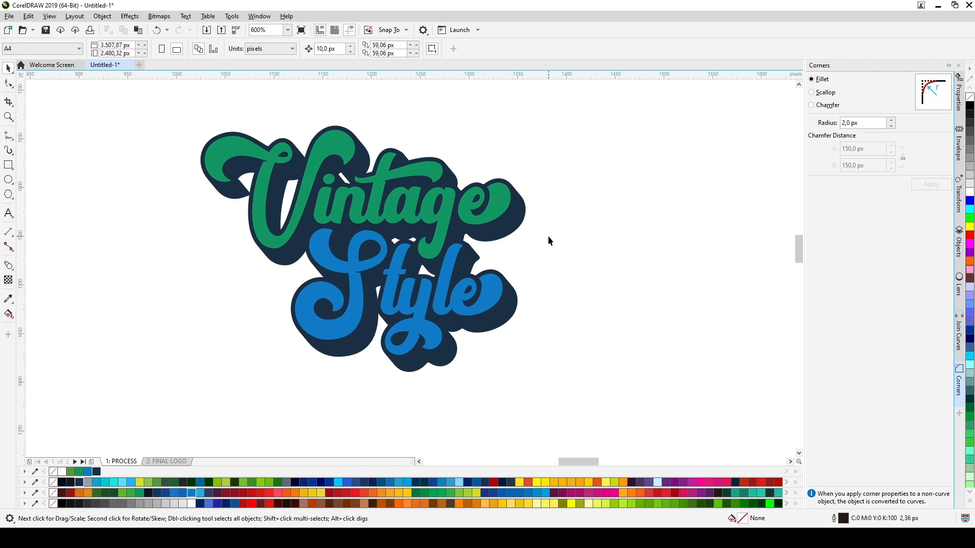
pyautogui.click(494, 212)
pyautogui.hotkey('ctrl', 'z')
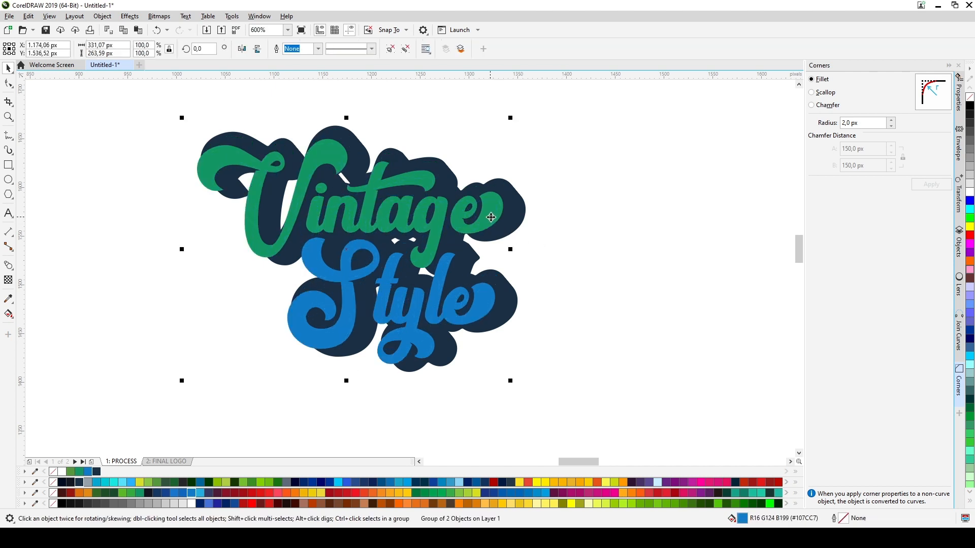
# Add a one-step inward contour of about 1.91 px to the grouped Vintage Style lettering
pyautogui.click(11, 267)
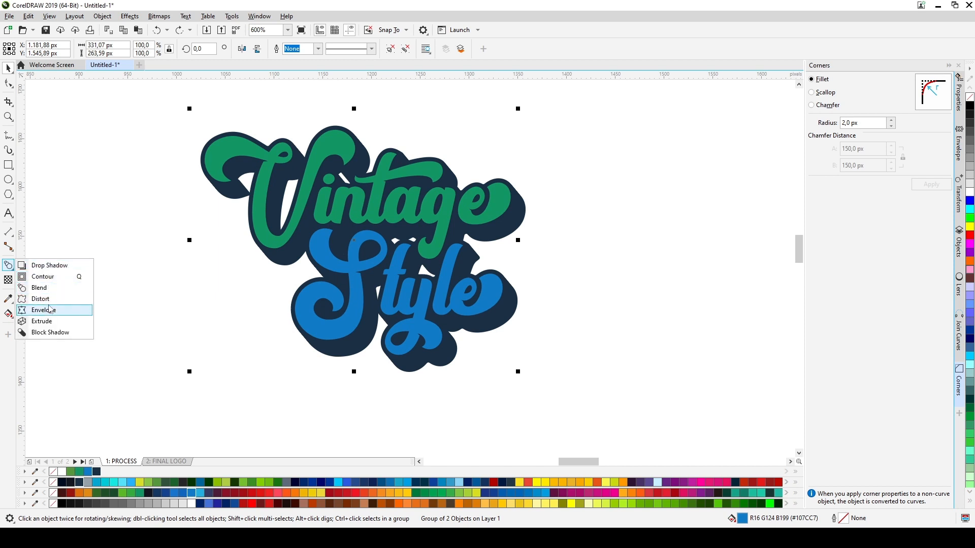
pyautogui.click(52, 277)
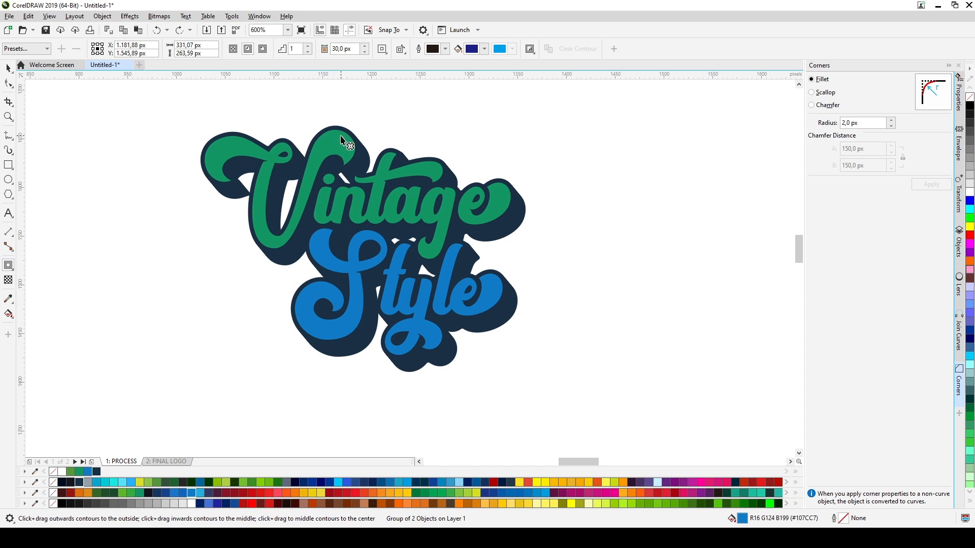
pyautogui.scroll(1, 341, 136)
pyautogui.moveTo(338, 136); pyautogui.dragTo(367, 92)
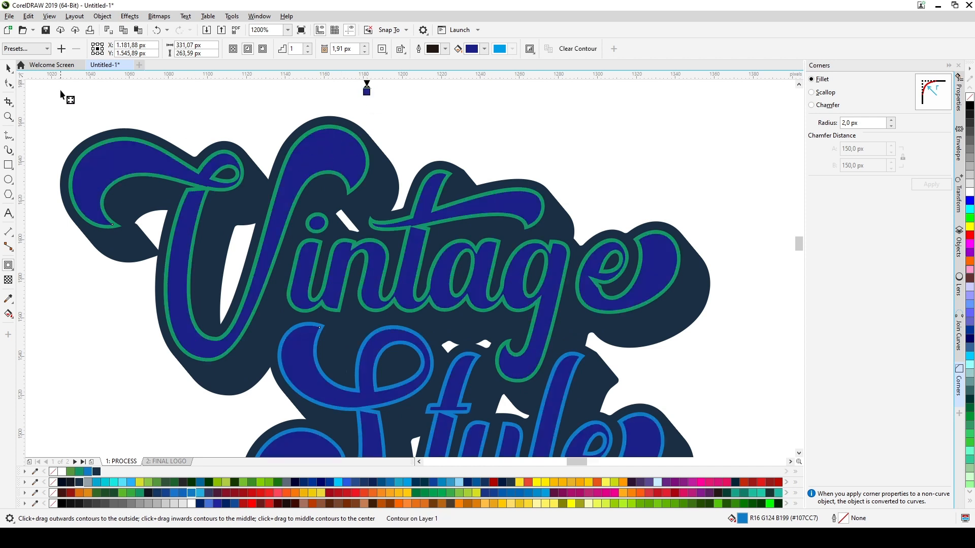
# Break the inward contour apart from the lettering and group its inner shapes
pyautogui.click(8, 68)
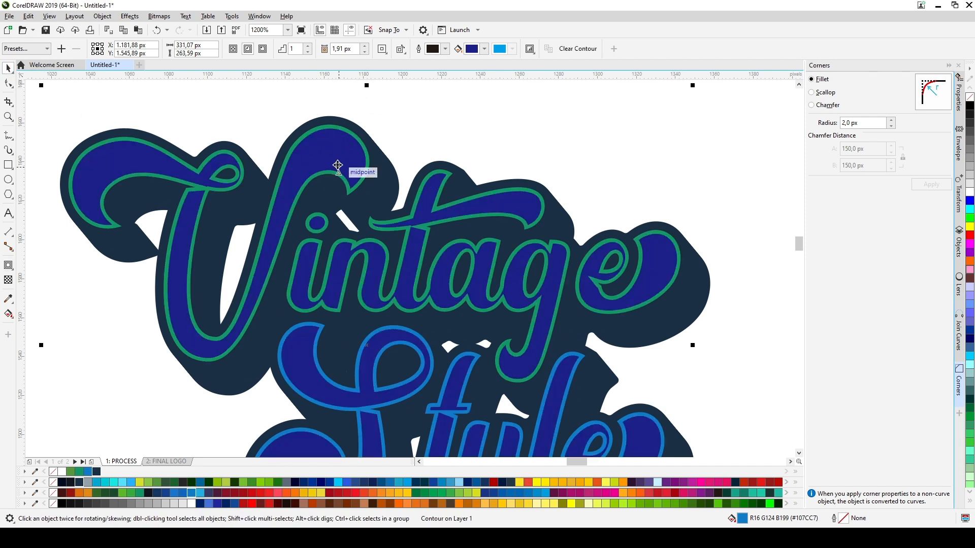
pyautogui.rightClick(332, 154)
pyautogui.click(356, 160)
pyautogui.hotkey('ctrl', 'g')
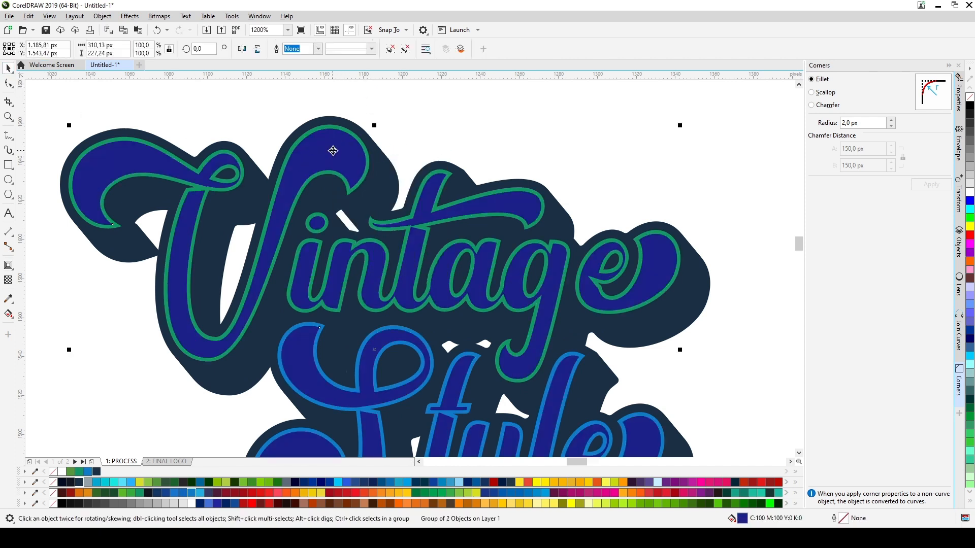
# Copy the inner lettering shapes, paste the duplicate in place and fill it with white (#FFFFFF)
pyautogui.rightClick(333, 152)
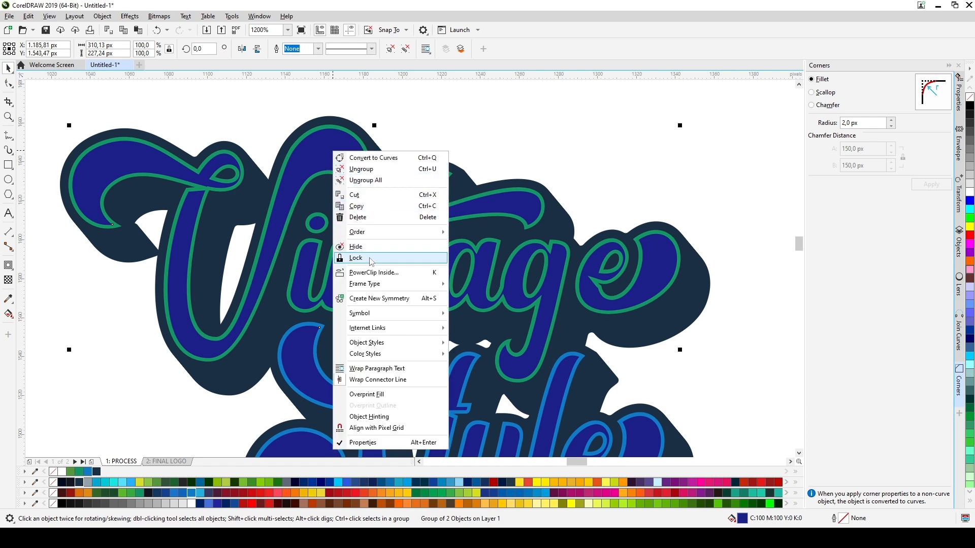
pyautogui.click(375, 206)
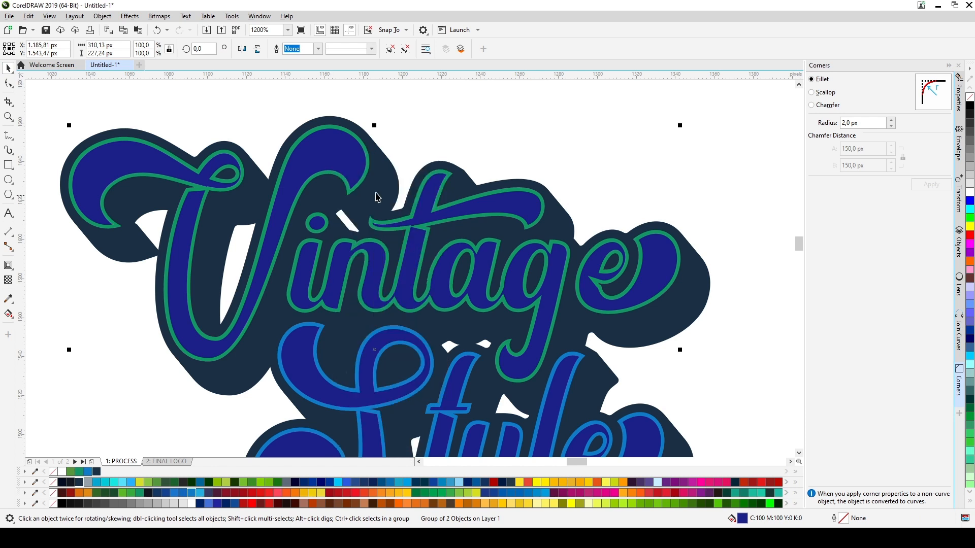
pyautogui.rightClick(405, 134)
pyautogui.click(445, 210)
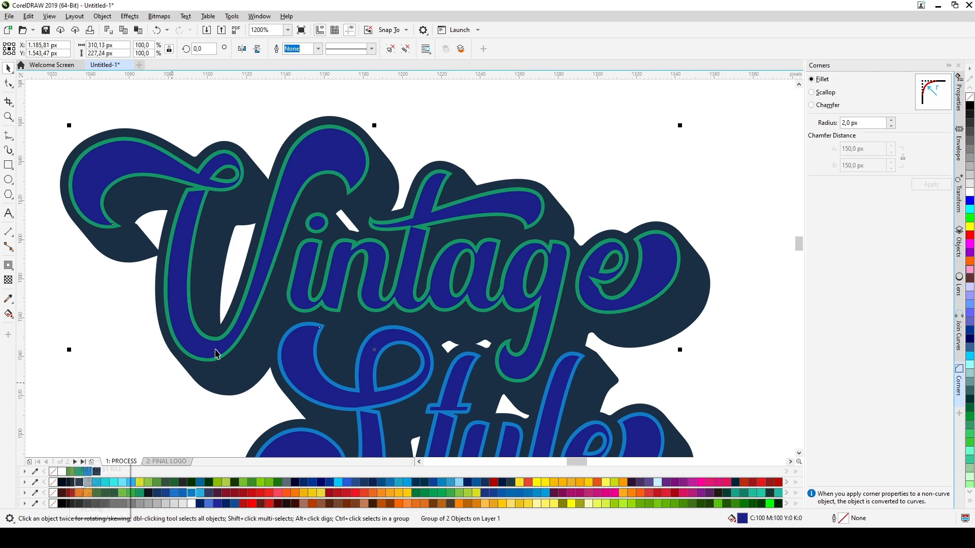
pyautogui.click(61, 472)
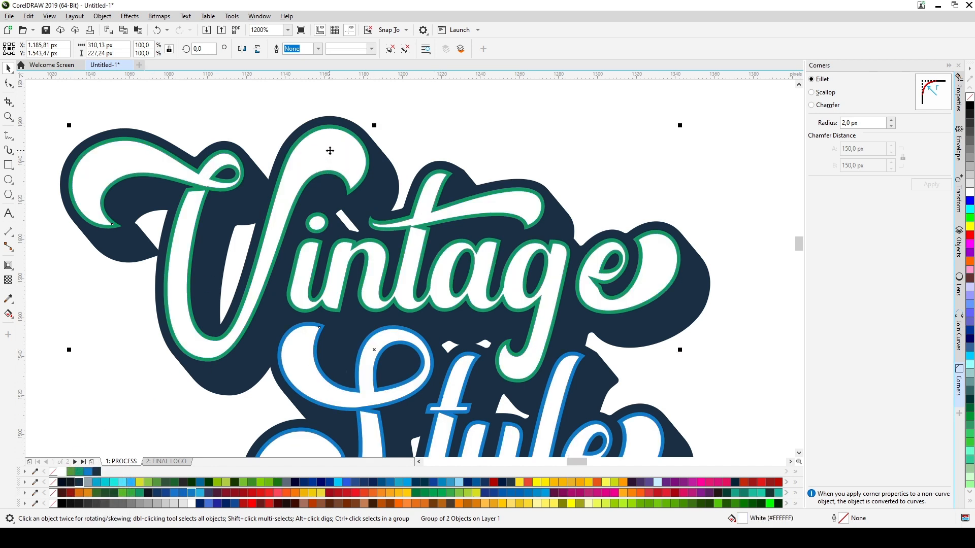
# Offset the white duplicate about 0.5 px right and 2.3 px down, trim the inner lettering shapes with it, and delete the duplicate
pyautogui.moveTo(330, 152); pyautogui.dragTo(331, 156)
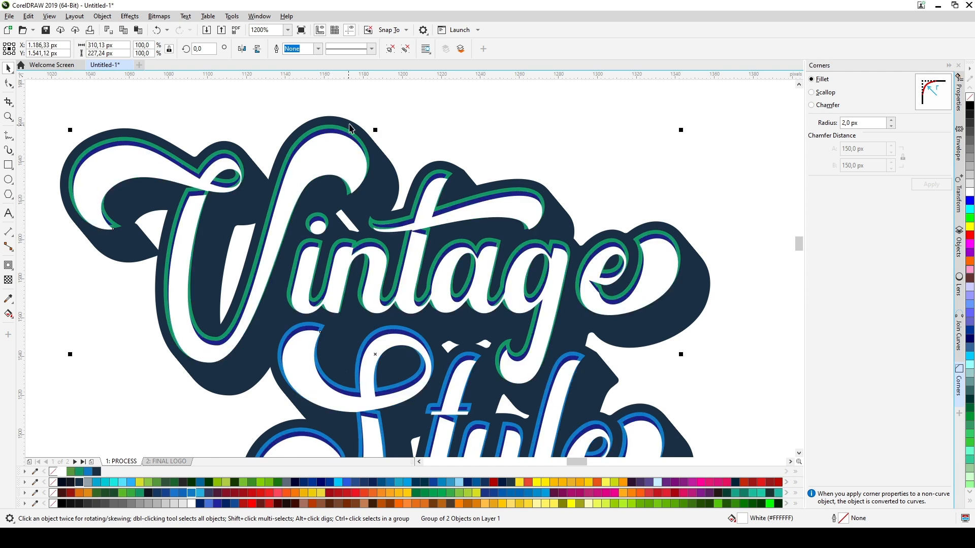
pyautogui.keyDown('shift'); pyautogui.click(337, 134); pyautogui.keyUp('shift')
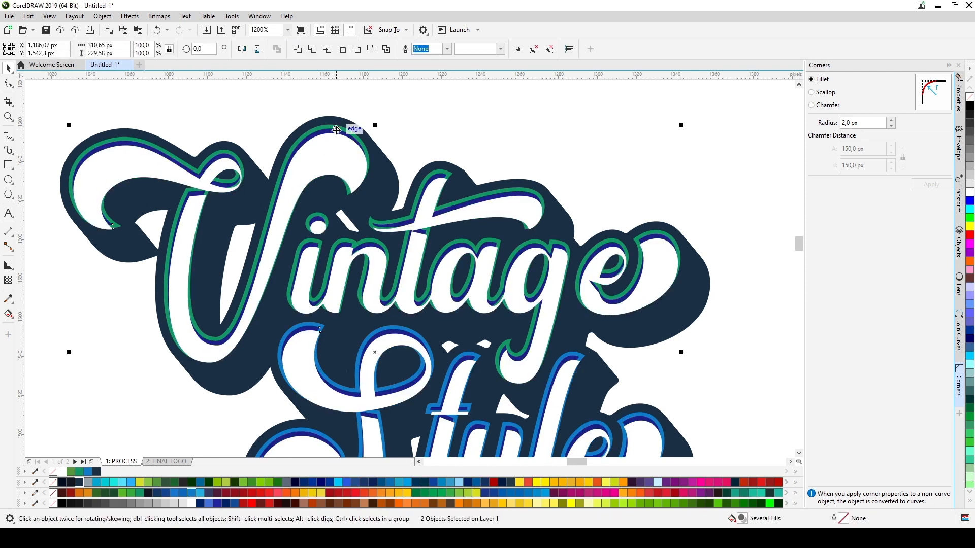
pyautogui.click(314, 50)
pyautogui.click(410, 99)
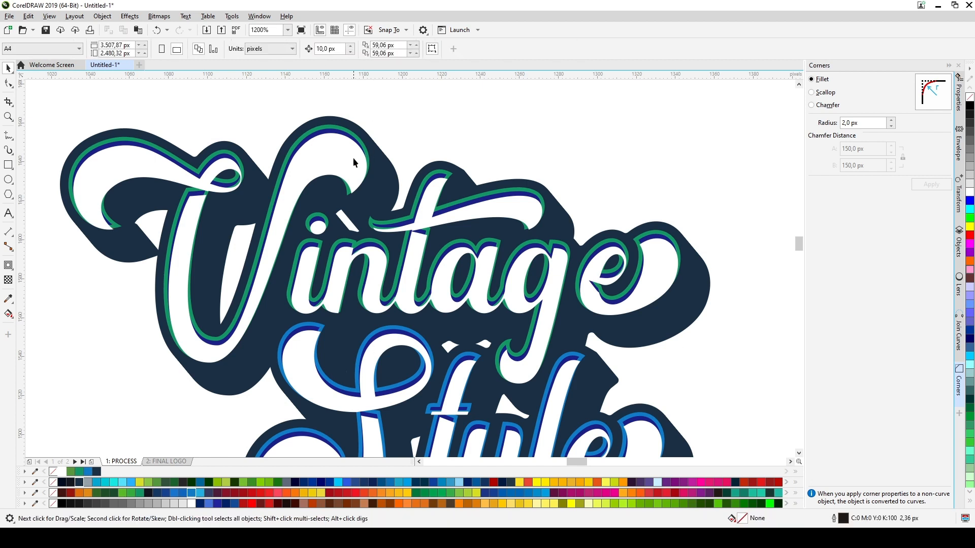
pyautogui.click(351, 156)
pyautogui.press('Delete')
# Fill the trimmed inner highlight slivers with white (#FFFFFF) and apply a uniform transparency of 50
pyautogui.click(337, 136)
pyautogui.scroll(-2, 336, 136)
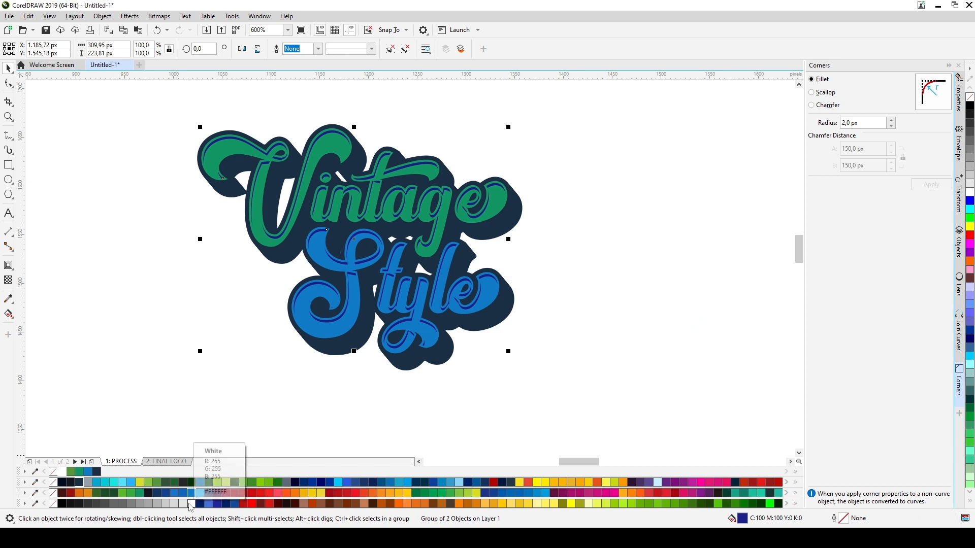
pyautogui.click(191, 503)
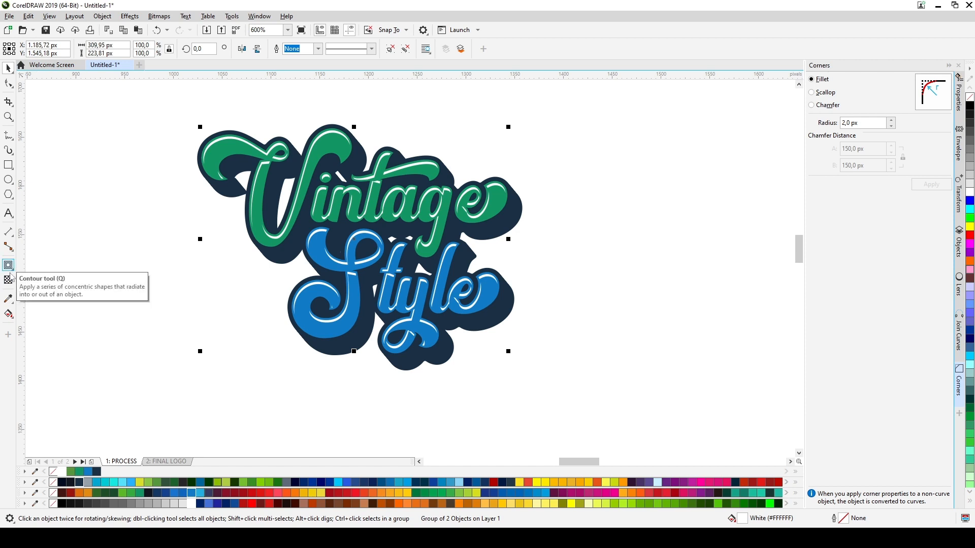
pyautogui.click(8, 280)
pyautogui.click(27, 51)
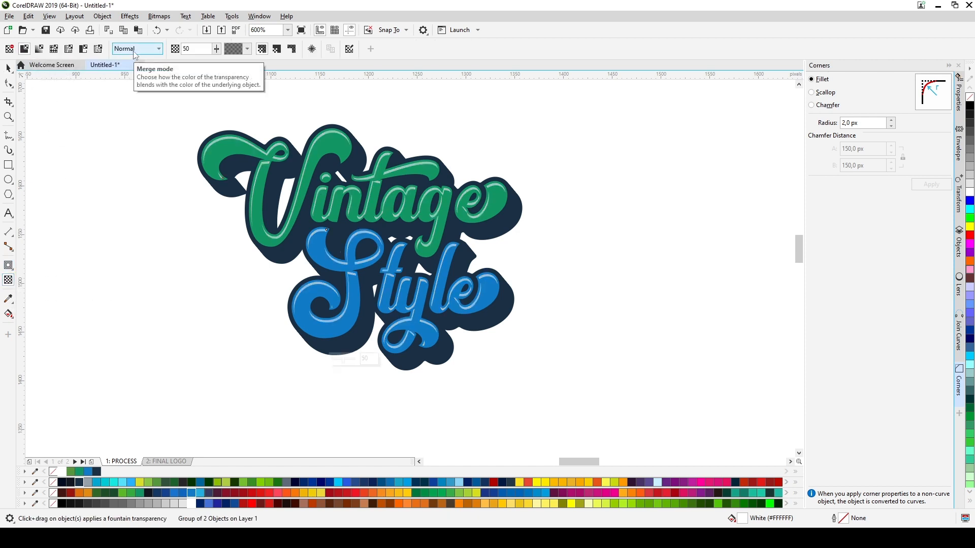
pyautogui.click(8, 67)
pyautogui.click(115, 202)
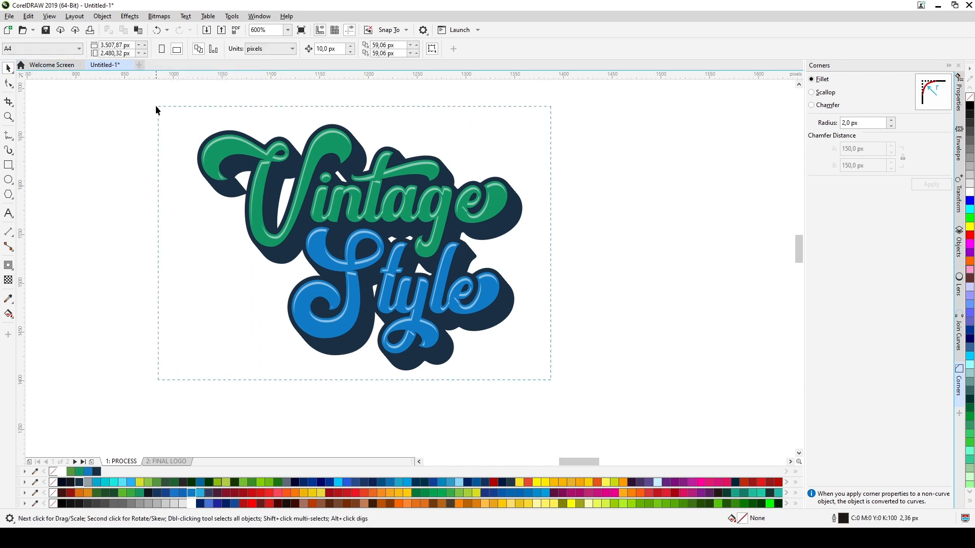
# Select every part of the Vintage Style logo and group them
pyautogui.moveTo(156, 107); pyautogui.dragTo(151, 102)
pyautogui.rightClick(402, 206)
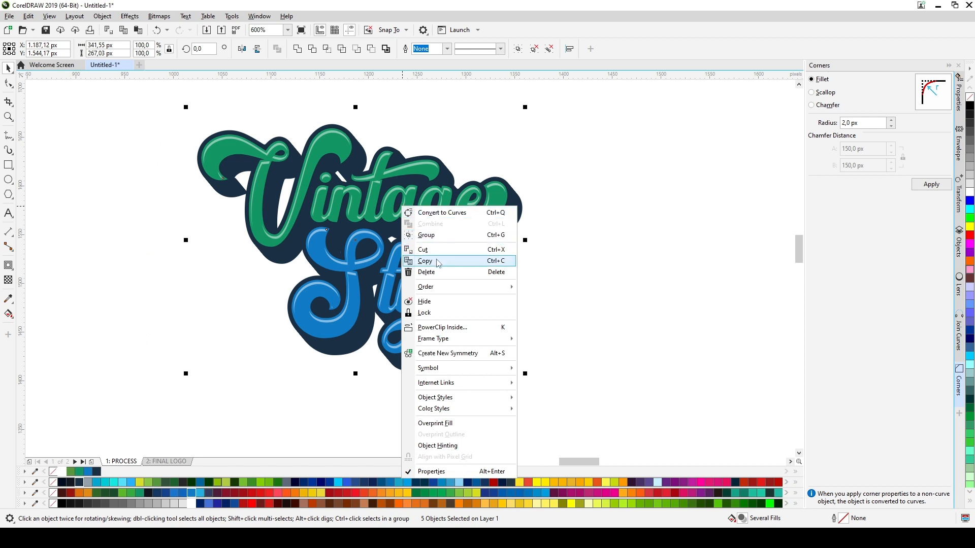
pyautogui.click(439, 237)
pyautogui.click(545, 239)
pyautogui.scroll(-1, 434, 209)
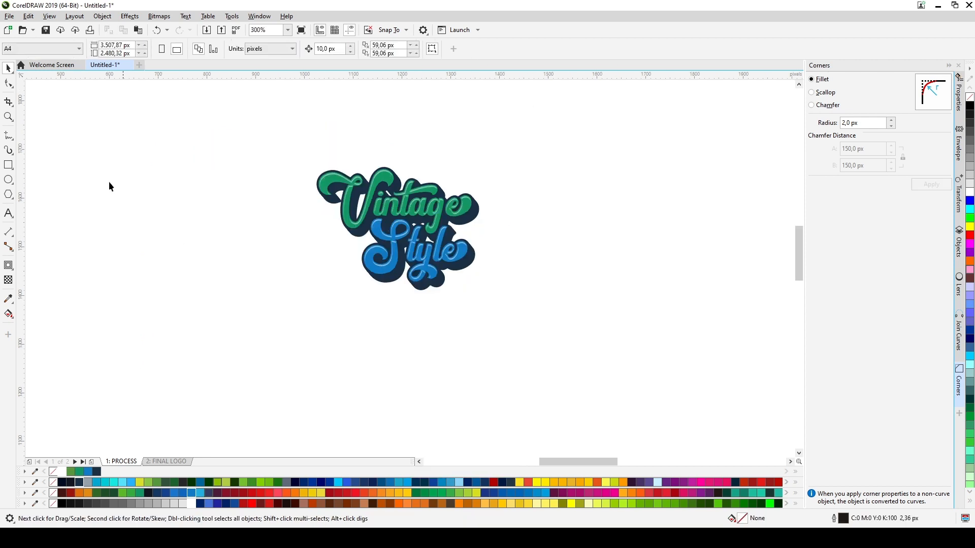
# Draw a rectangle about 472 × 461 px around the logo and send it to the back of the page
pyautogui.click(8, 164)
pyautogui.moveTo(287, 116); pyautogui.dragTo(518, 342)
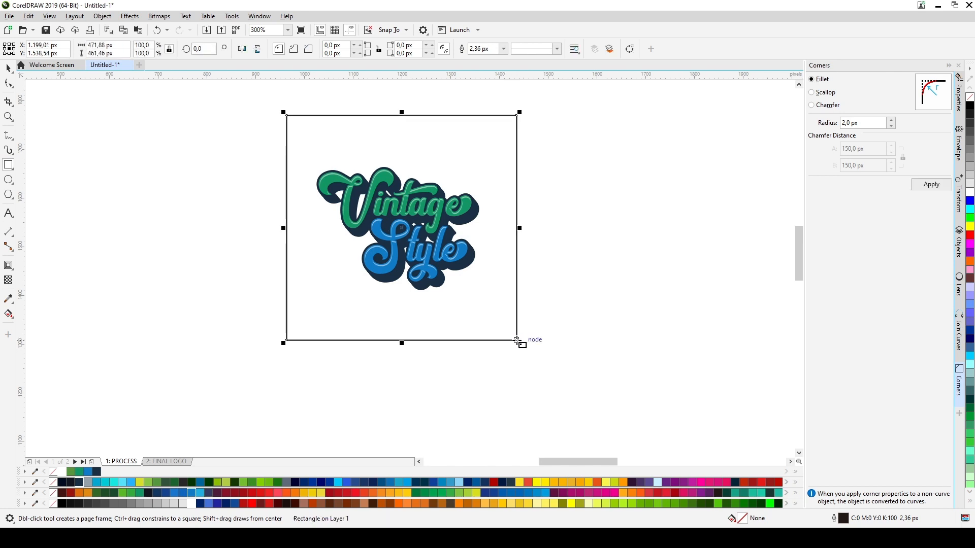
pyautogui.press('space')
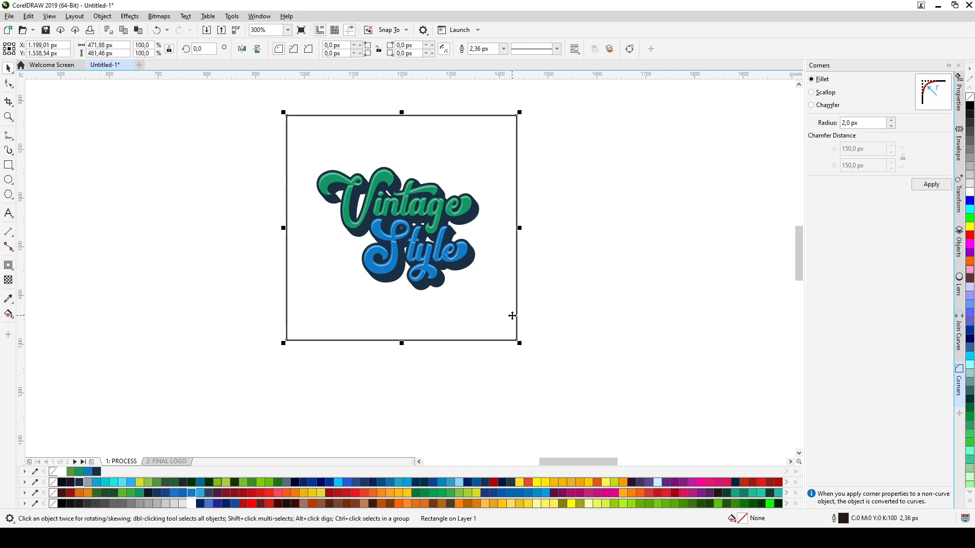
pyautogui.hotkey('shift', 'pagedown')
pyautogui.rightClick(506, 270)
pyautogui.moveTo(617, 310)
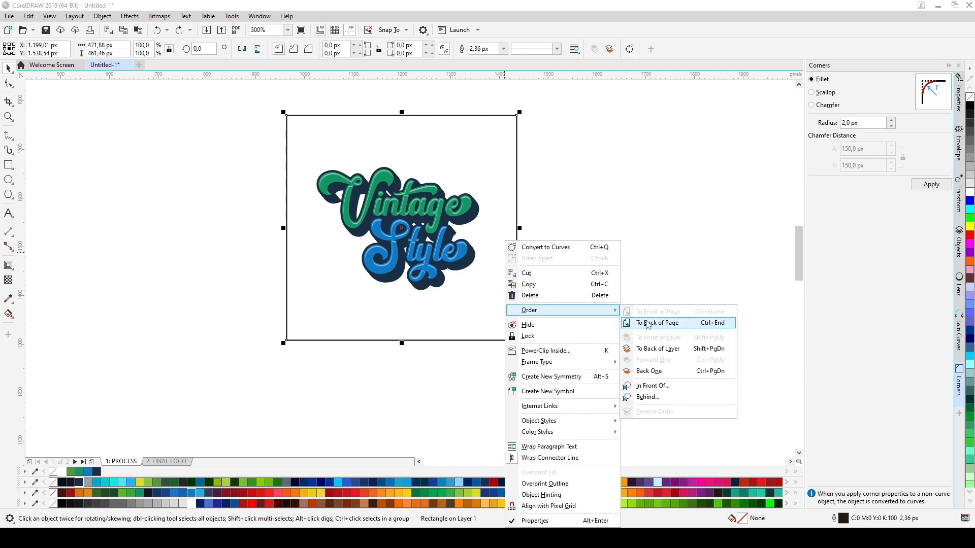
pyautogui.click(647, 323)
pyautogui.click(656, 314)
# Align the logo to the rectangle's center horizontally and vertically, and shift the rectangle about 12.5 px right
pyautogui.click(467, 256)
pyautogui.keyDown('shift'); pyautogui.click(495, 287); pyautogui.keyUp('shift')
pyautogui.press('c')
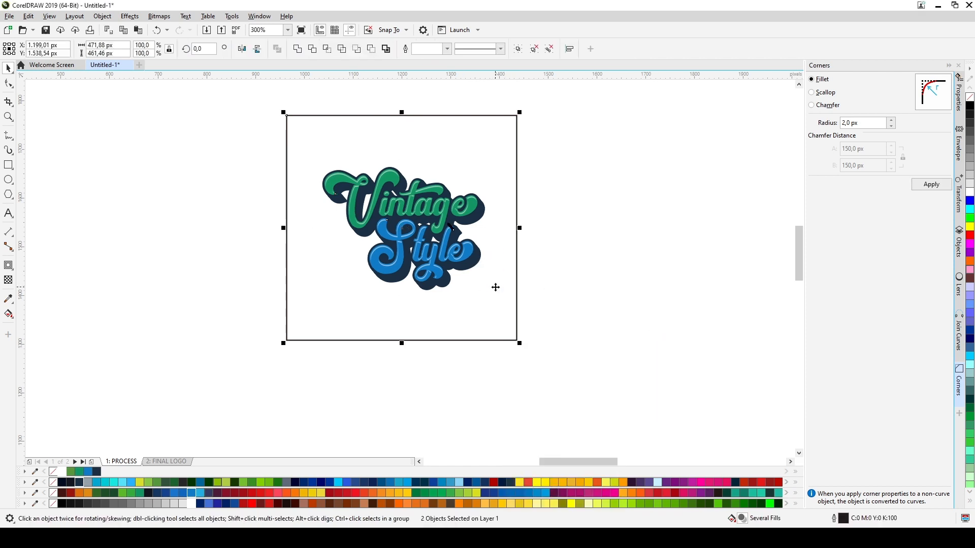
pyautogui.press('e')
pyautogui.click(535, 276)
pyautogui.click(498, 273)
pyautogui.moveTo(505, 287); pyautogui.dragTo(511, 287)
pyautogui.click(197, 222)
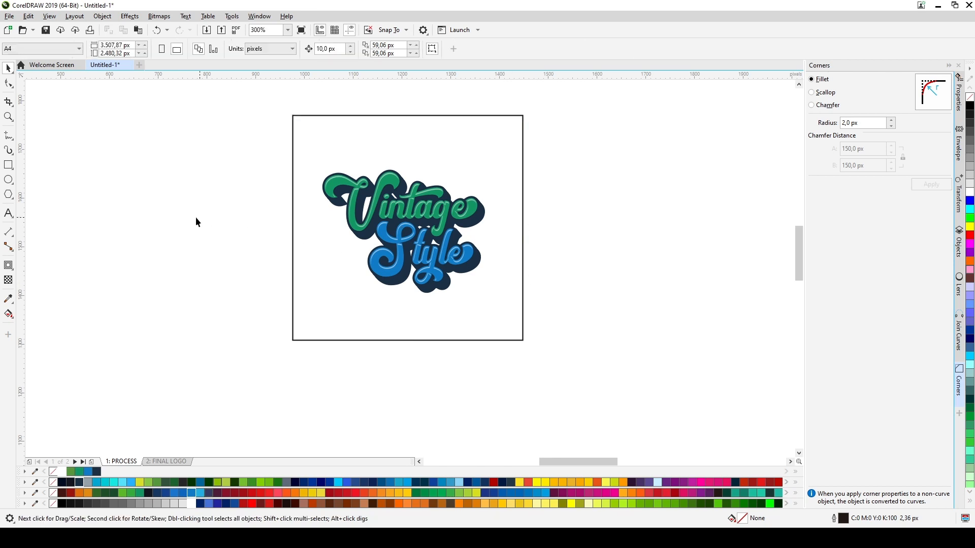
# Draw a tall three-sided polygon about 58 × 323 px beside the rectangle and place a duplicate directly above it
pyautogui.click(8, 194)
pyautogui.moveTo(110, 213); pyautogui.dragTo(141, 406)
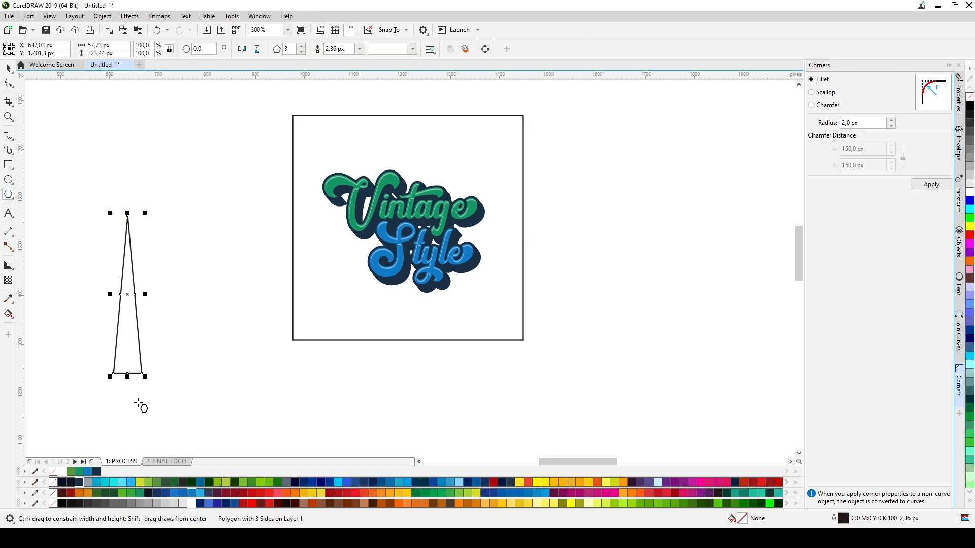
pyautogui.press('space')
pyautogui.moveTo(133, 295); pyautogui.dragTo(121, 179)
pyautogui.click(127, 320)
pyautogui.click(126, 319)
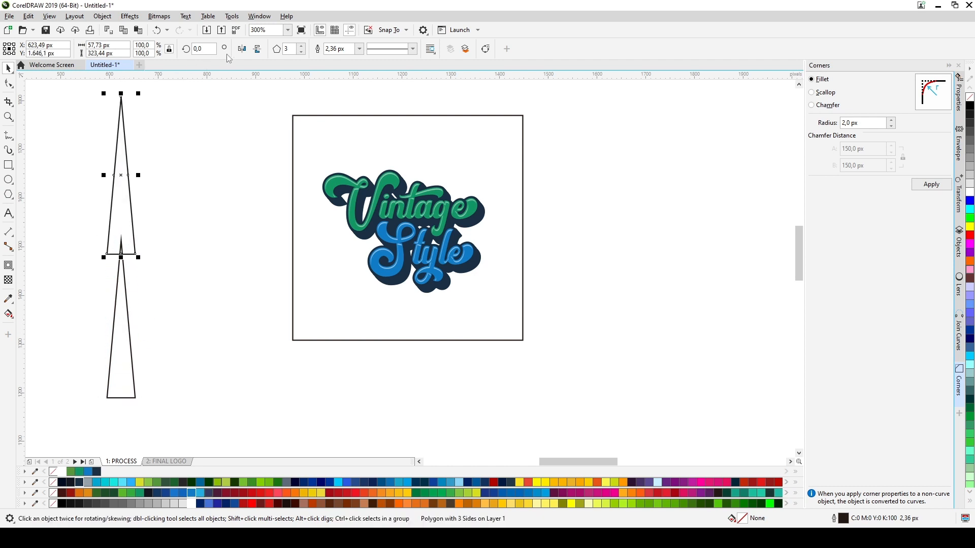
# Flip the upper triangle vertically, move its tip to meet the lower triangle's tip, and weld both into one shape
pyautogui.click(258, 49)
pyautogui.moveTo(125, 212); pyautogui.dragTo(124, 205)
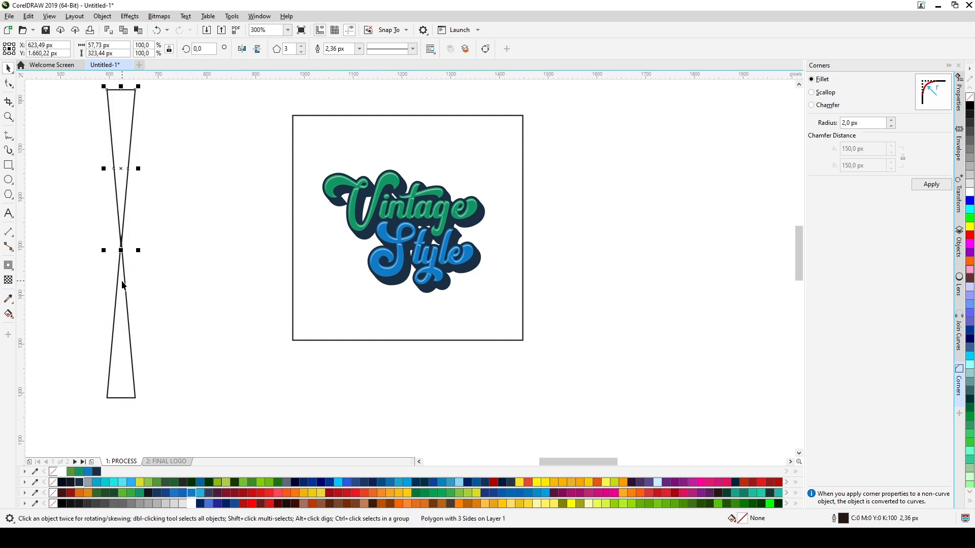
pyautogui.keyDown('shift'); pyautogui.click(124, 280); pyautogui.keyUp('shift')
pyautogui.click(297, 49)
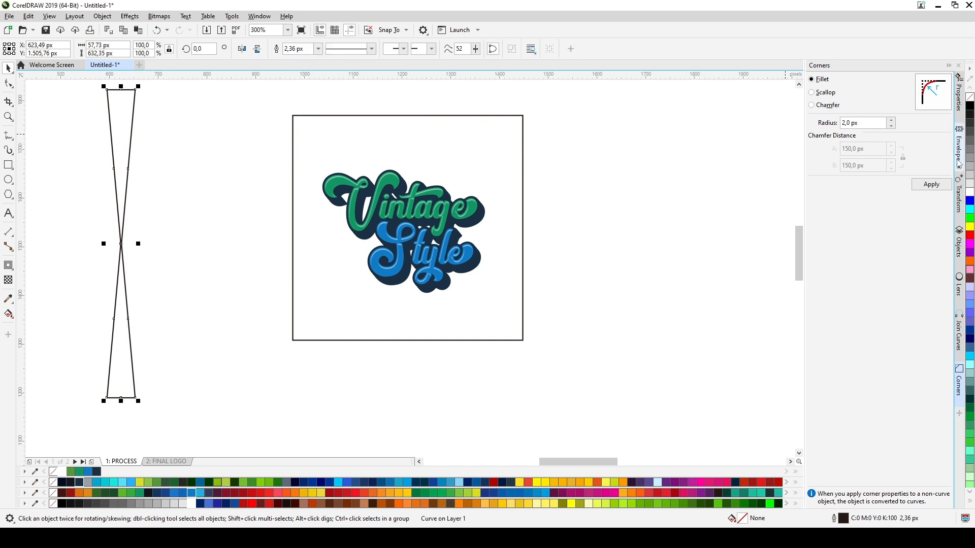
# Try adding a copy of the double triangle rotated 15° about its center, and undo it
pyautogui.click(959, 203)
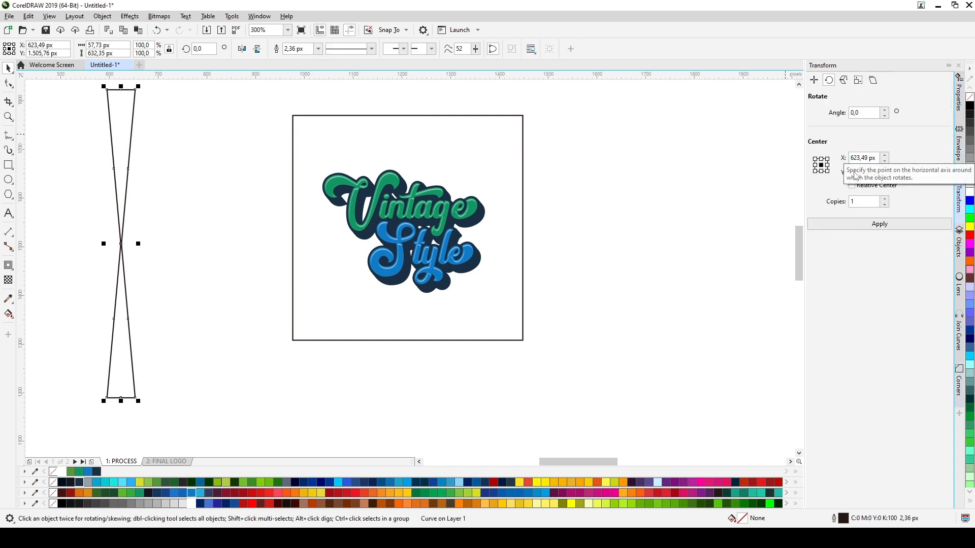
pyautogui.click(885, 111)
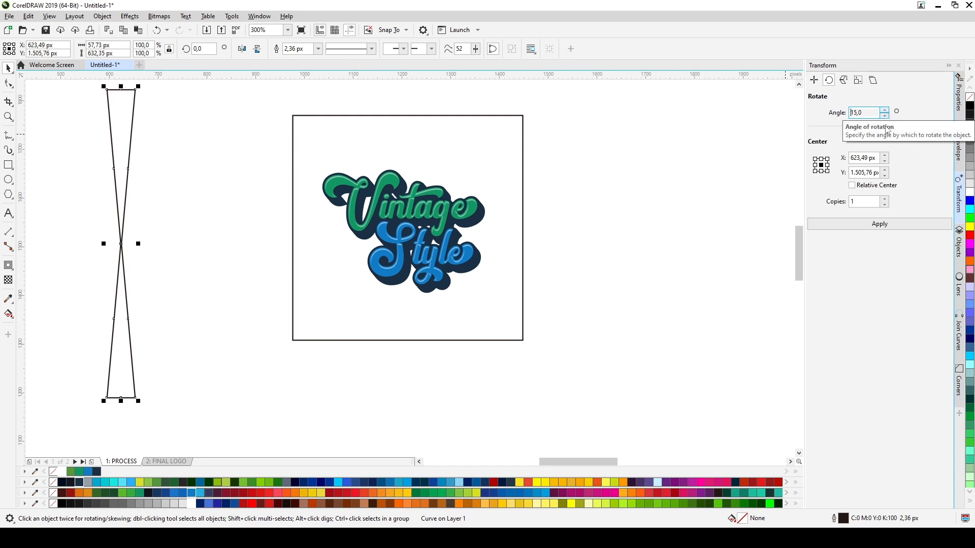
pyautogui.click(886, 226)
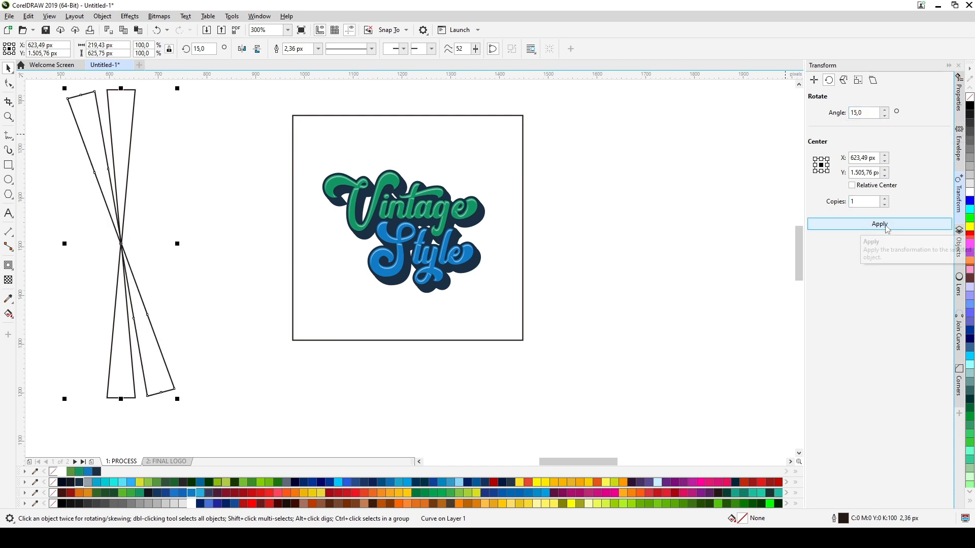
pyautogui.hotkey('ctrl', 'z')
# Add one copy of the double triangle rotated 20° about its center
pyautogui.click(885, 110)
pyautogui.click(884, 111)
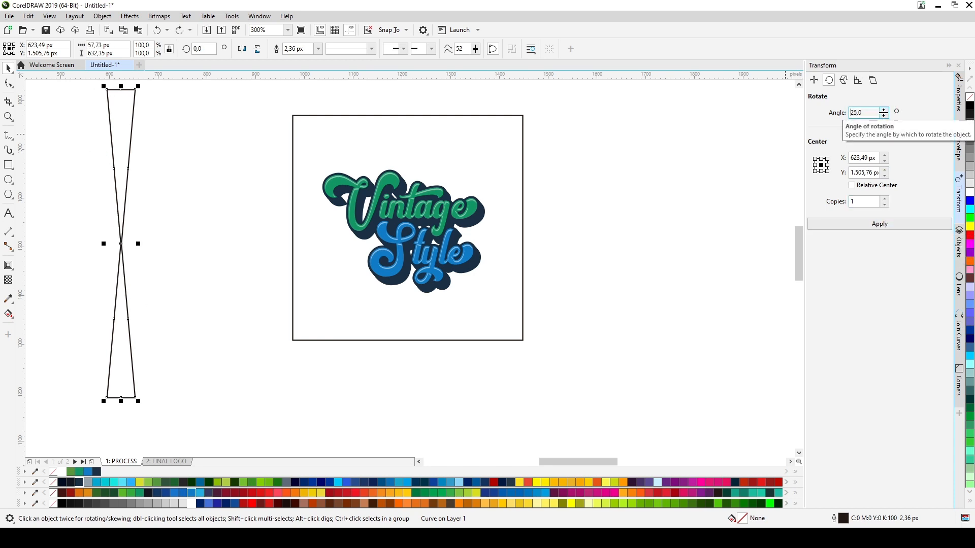
pyautogui.click(885, 115)
pyautogui.click(883, 224)
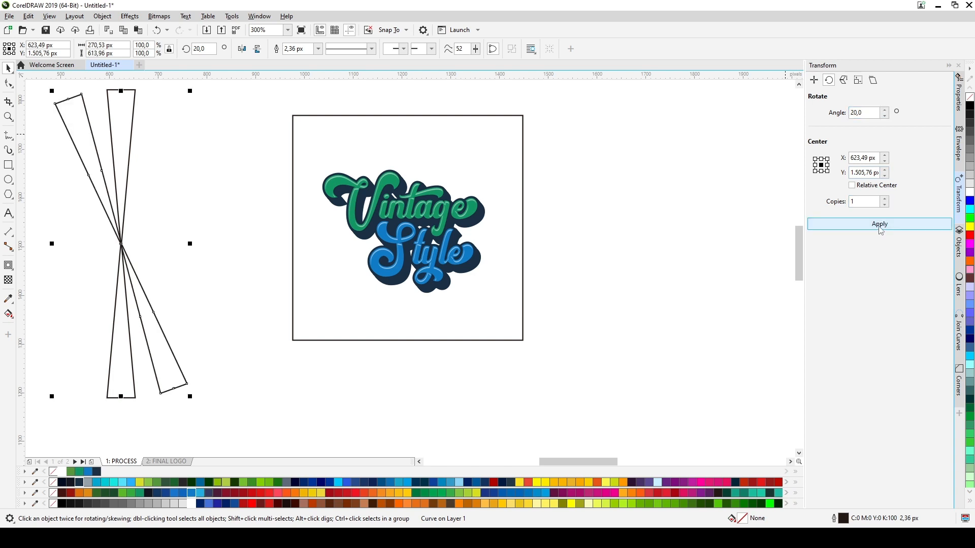
# Complete the sunburst by adding sets of 4 copies at 20° intervals, and remove the copy overlapping the original rays
pyautogui.click(885, 199)
pyautogui.click(884, 198)
pyautogui.click(884, 199)
pyautogui.click(879, 224)
pyautogui.click(879, 223)
pyautogui.click(879, 224)
pyautogui.click(879, 224)
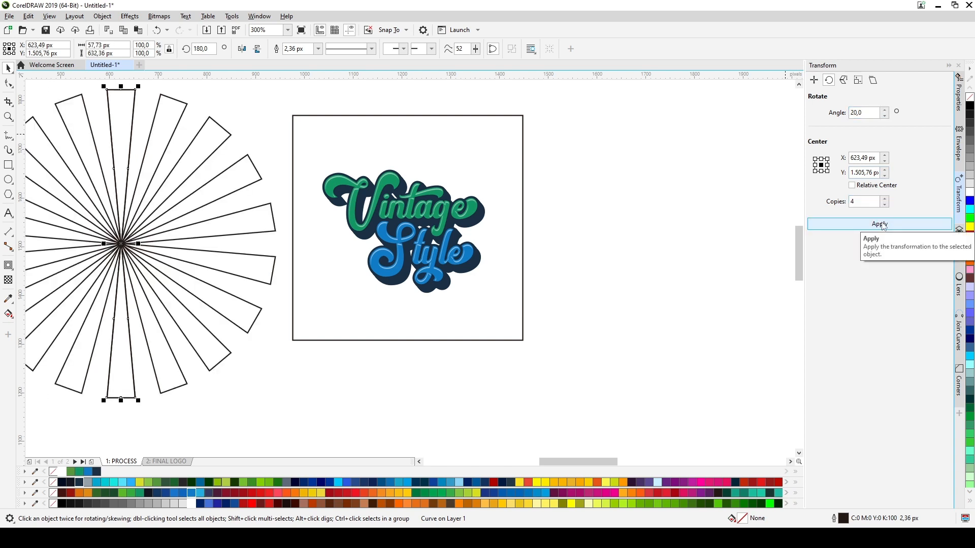
pyautogui.click(242, 110)
pyautogui.click(128, 110)
pyautogui.click(214, 154)
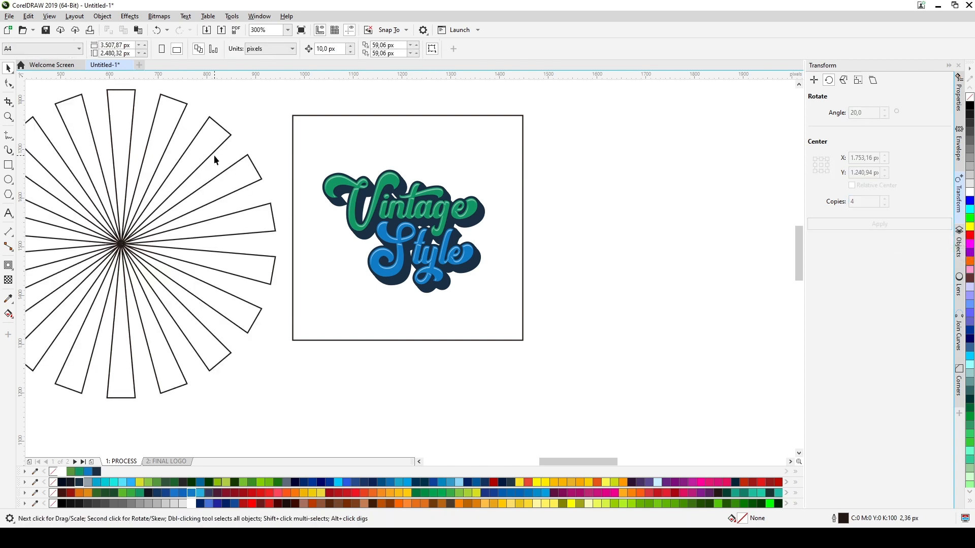
# Select all the sunburst rays and weld them into a single curve
pyautogui.scroll(-1, 213, 156)
pyautogui.moveTo(248, 307); pyautogui.dragTo(249, 307)
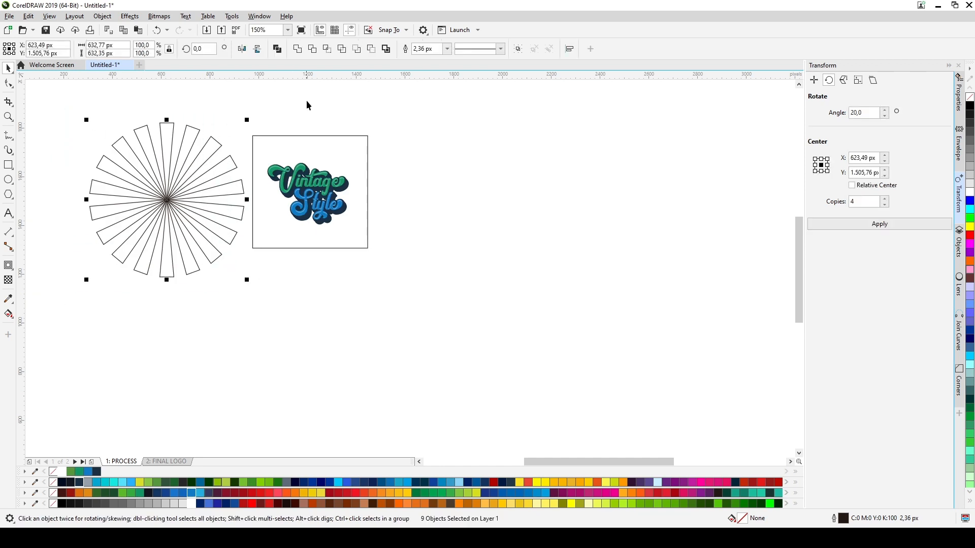
pyautogui.click(298, 49)
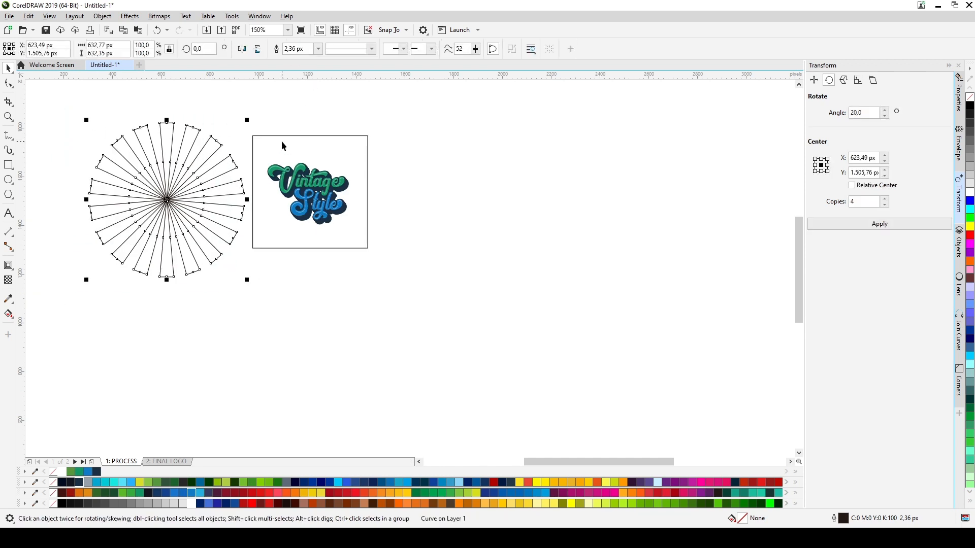
# Center the sunburst on the rectangle and enlarge it proportionally to 107.8%, about 682 px across
pyautogui.keyDown('shift'); pyautogui.click(339, 152); pyautogui.keyUp('shift')
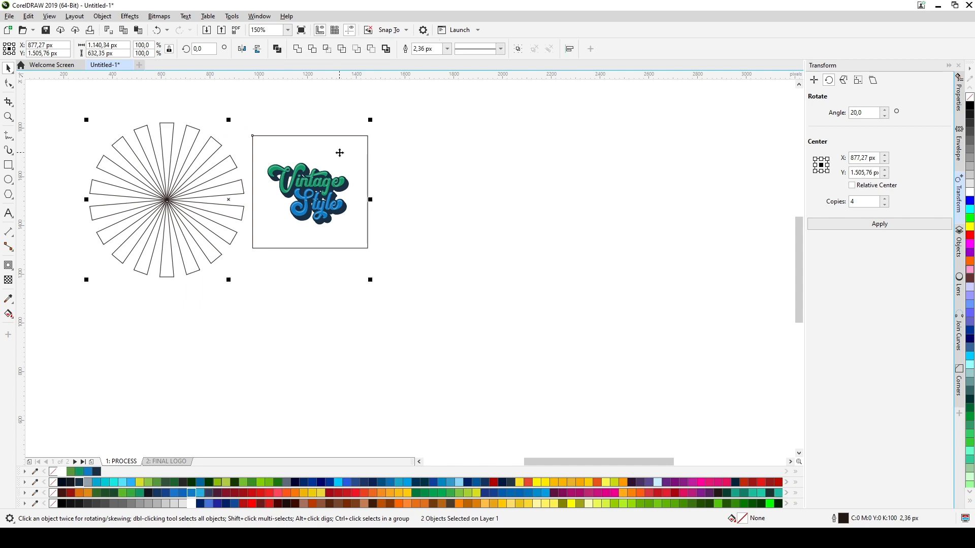
pyautogui.press('e')
pyautogui.press('c')
pyautogui.hotkey('ctrl', 'l')
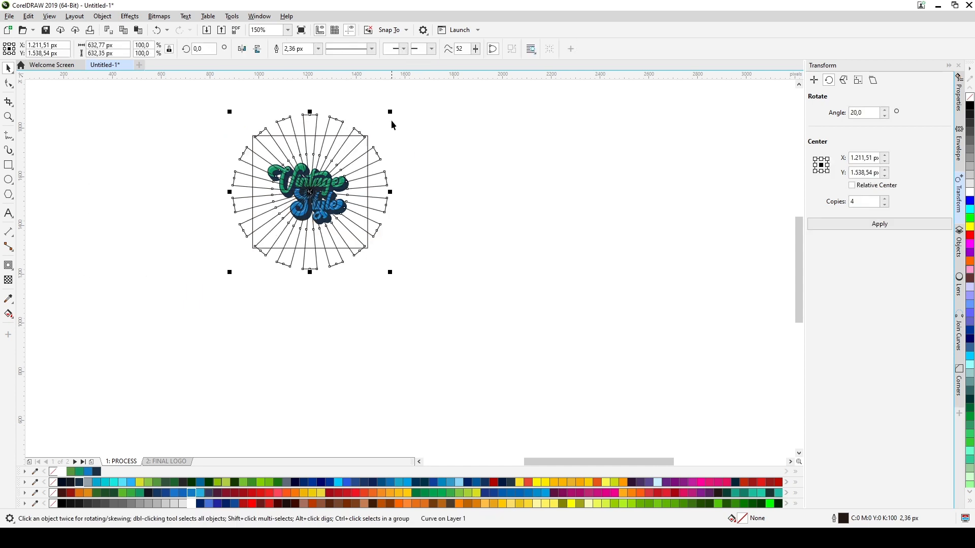
pyautogui.moveTo(392, 114); pyautogui.dragTo(399, 103)
pyautogui.click(428, 124)
# Fill the rectangle with yellow-orange and the sunburst rays with darker orange (#F68C1F)
pyautogui.scroll(2, 394, 151)
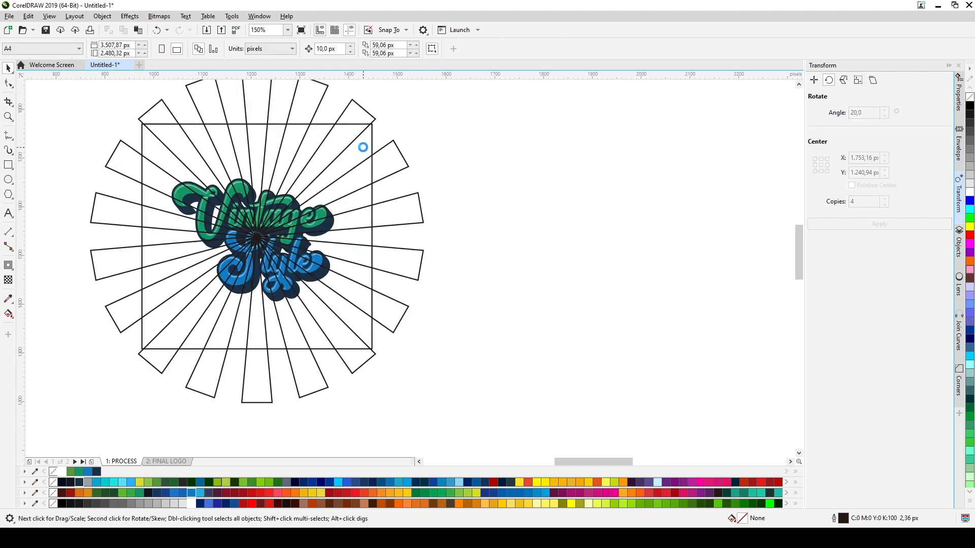
pyautogui.click(363, 147)
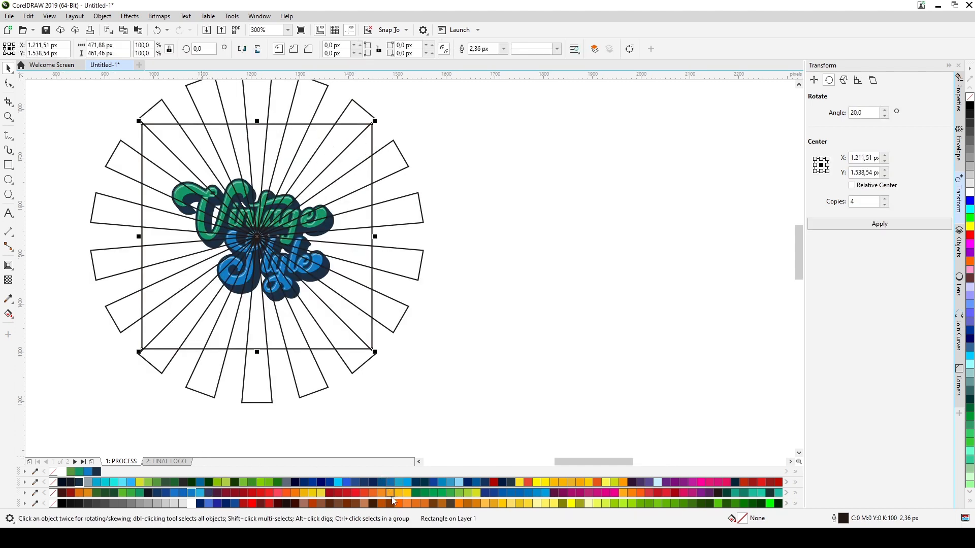
pyautogui.click(372, 360)
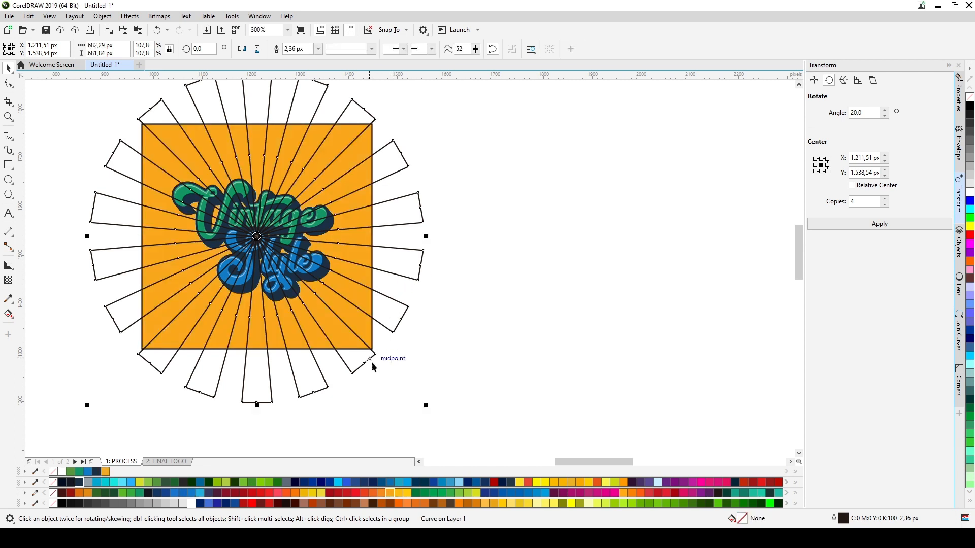
pyautogui.click(385, 495)
pyautogui.click(431, 306)
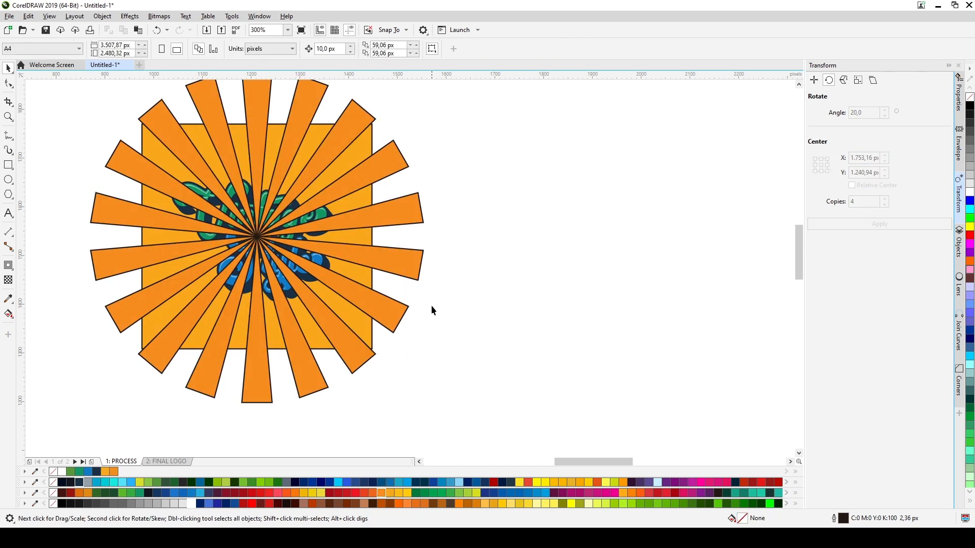
# PowerClip the welded sunburst rays inside the yellow-orange rectangle behind the lettering
pyautogui.click(412, 271)
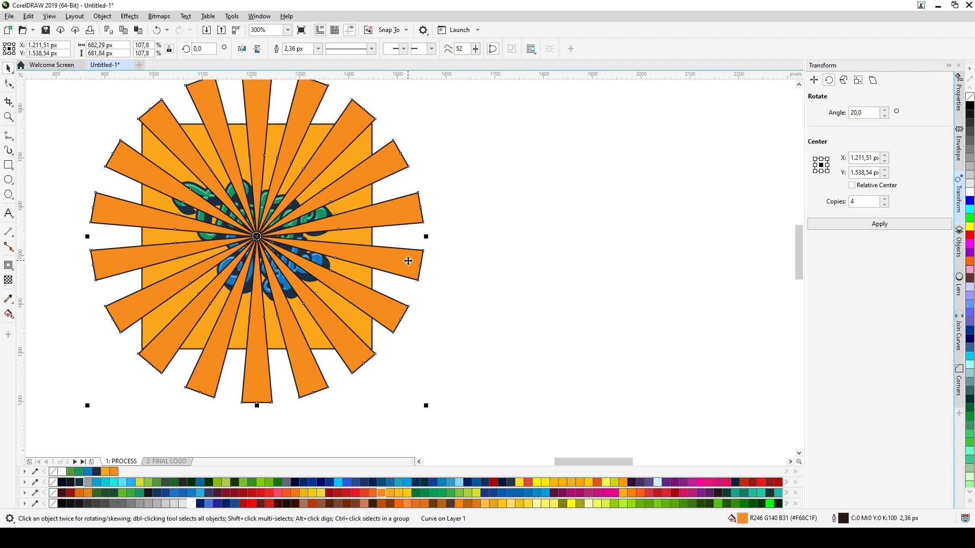
pyautogui.rightClick(410, 269)
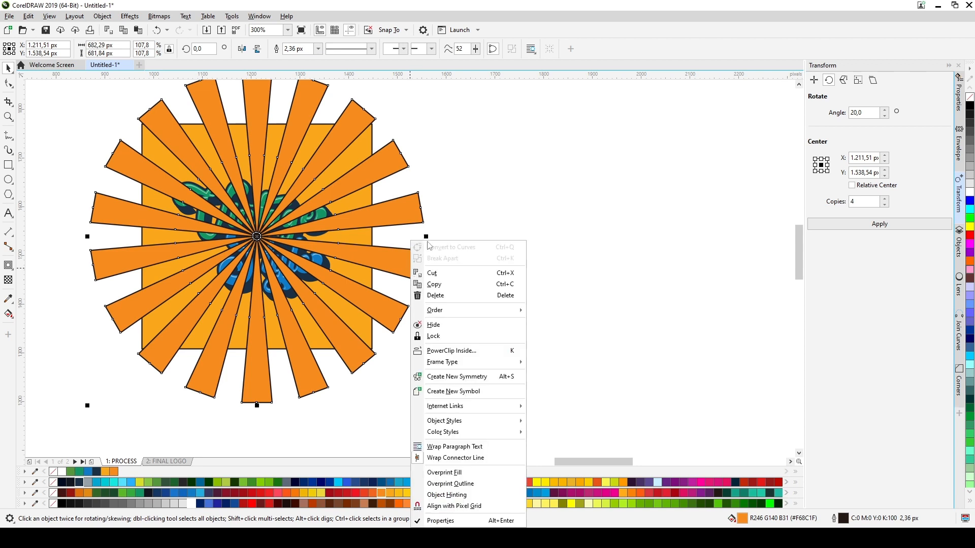
pyautogui.click(467, 350)
pyautogui.click(365, 235)
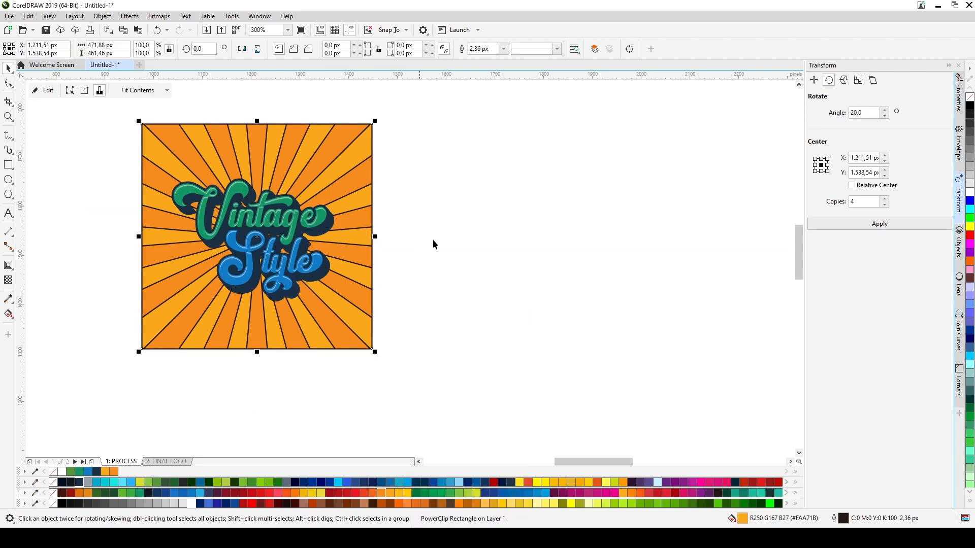
pyautogui.click(433, 239)
# Remove the outlines from the background rectangle and from the sunburst rays clipped inside it
pyautogui.click(372, 236)
pyautogui.rightClick(53, 472)
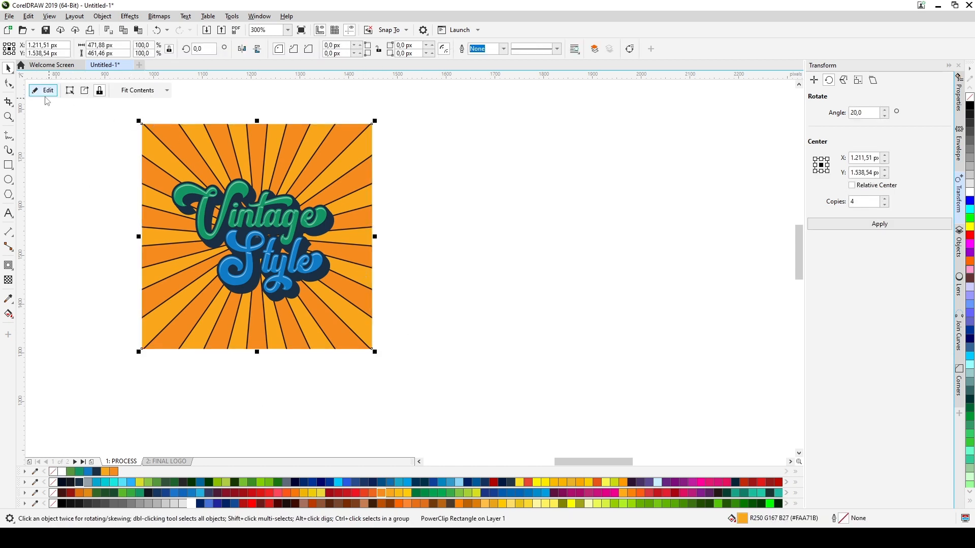
pyautogui.click(46, 94)
pyautogui.click(391, 169)
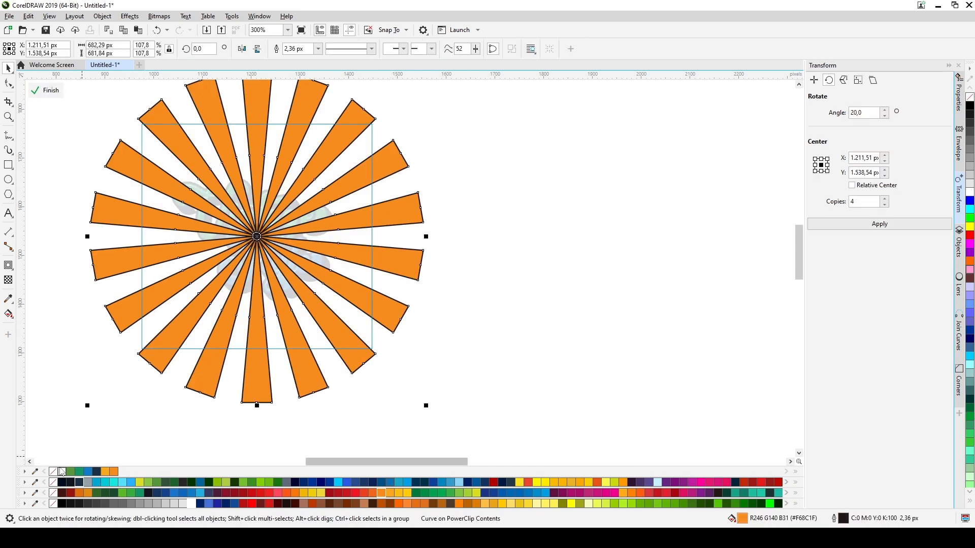
pyautogui.rightClick(54, 472)
pyautogui.click(48, 91)
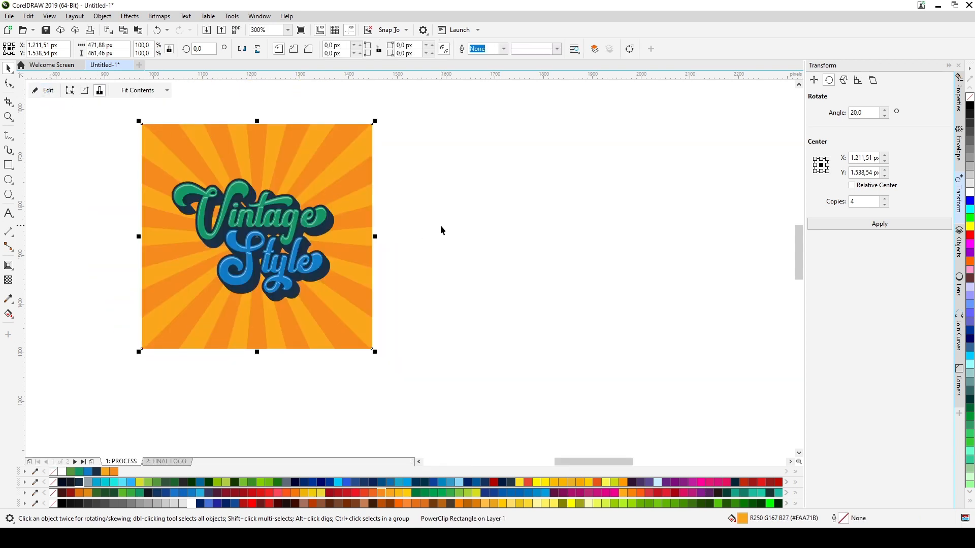
pyautogui.click(440, 229)
# Change the background rectangle's fill to a brighter yellow-orange behind the sunburst rays
pyautogui.click(369, 223)
pyautogui.click(632, 493)
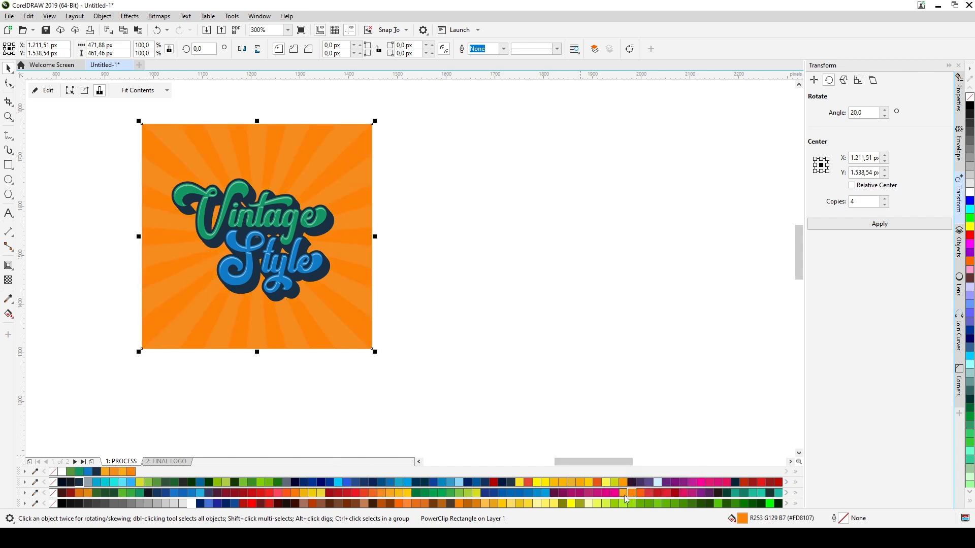
pyautogui.click(623, 494)
pyautogui.click(526, 339)
pyautogui.scroll(-1, 507, 321)
pyautogui.scroll(1, 321, 268)
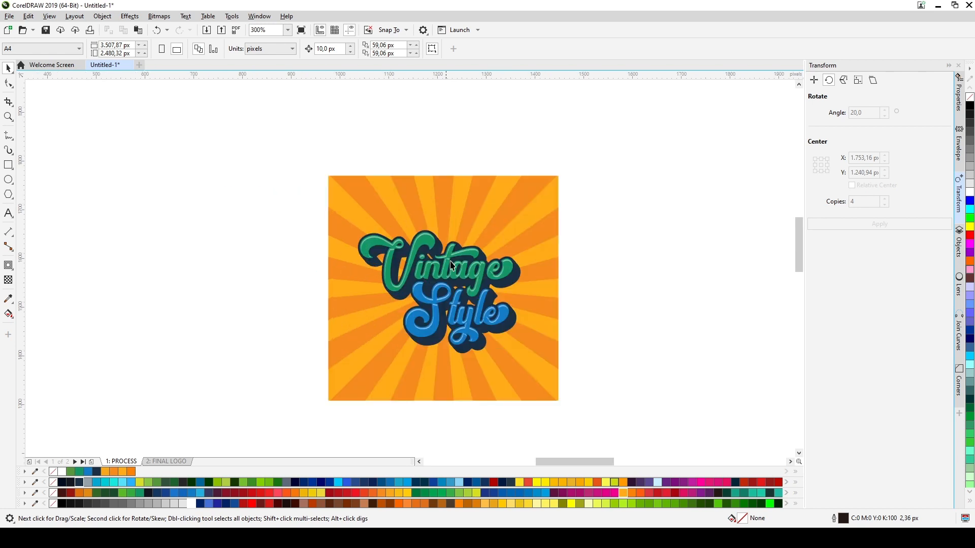
pyautogui.click(539, 220)
pyautogui.click(643, 220)
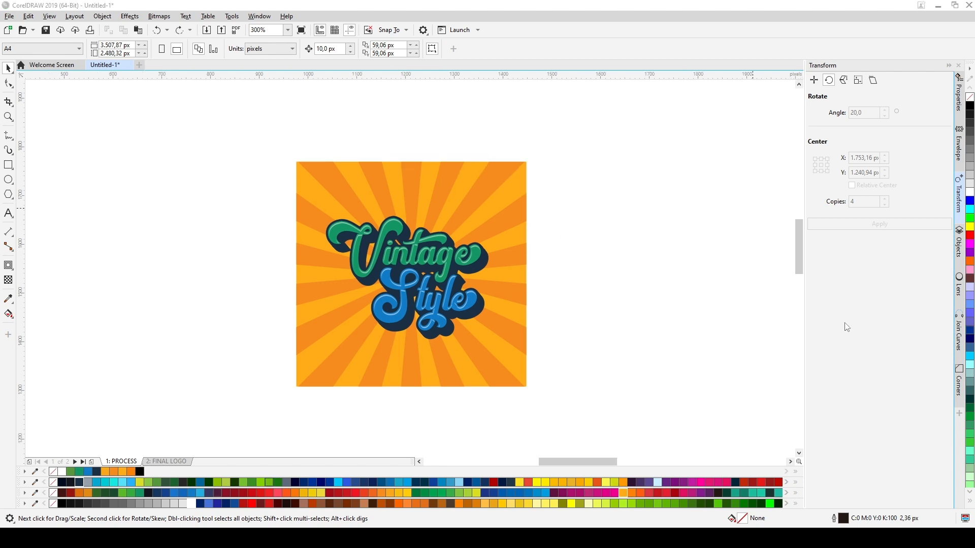
# Fit the complete logo and its sunburst background to the view and inspect the design without any selection
pyautogui.click(632, 295)
pyautogui.moveTo(563, 404); pyautogui.dragTo(209, 116)
pyautogui.click(288, 30)
pyautogui.click(275, 47)
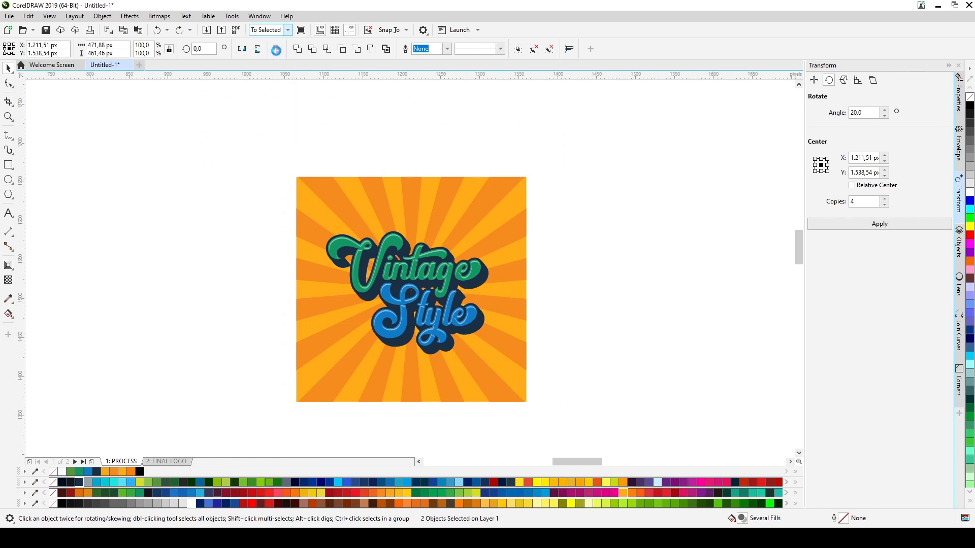
pyautogui.click(655, 188)
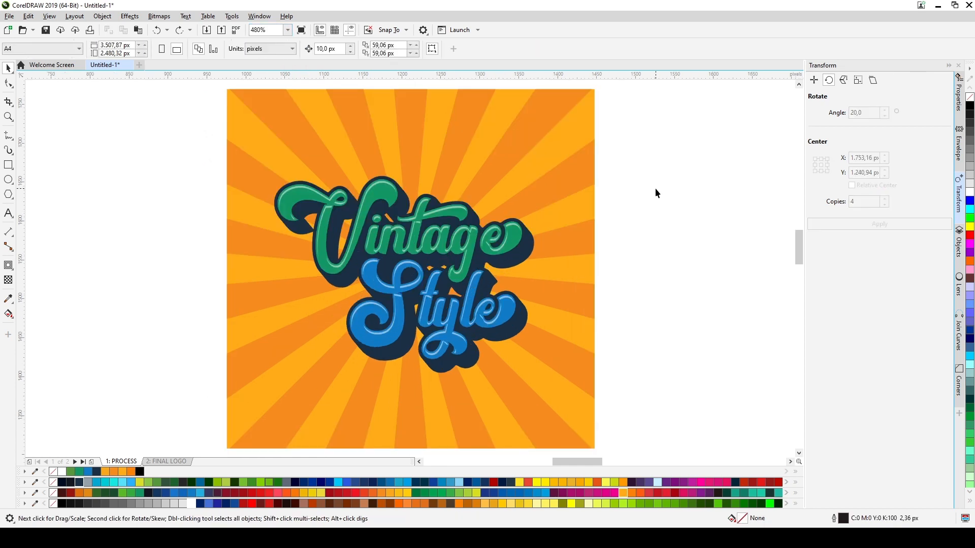